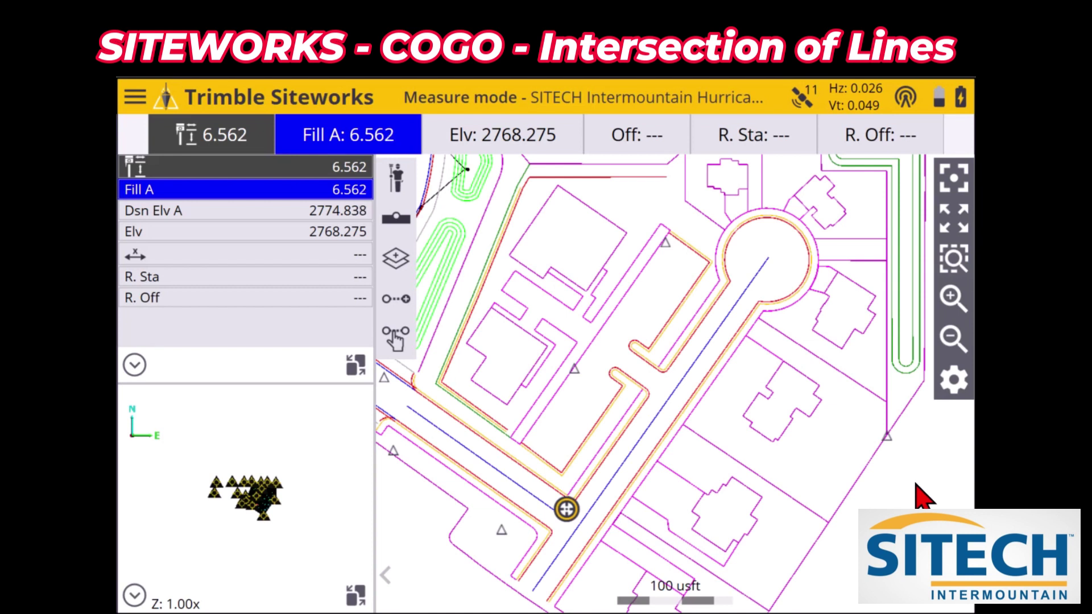
- Pan the map to where the two blue road centerlines meet and zoom in twice
left_click_drag(756, 427, 768, 360)
left_click_drag(735, 416, 745, 389)
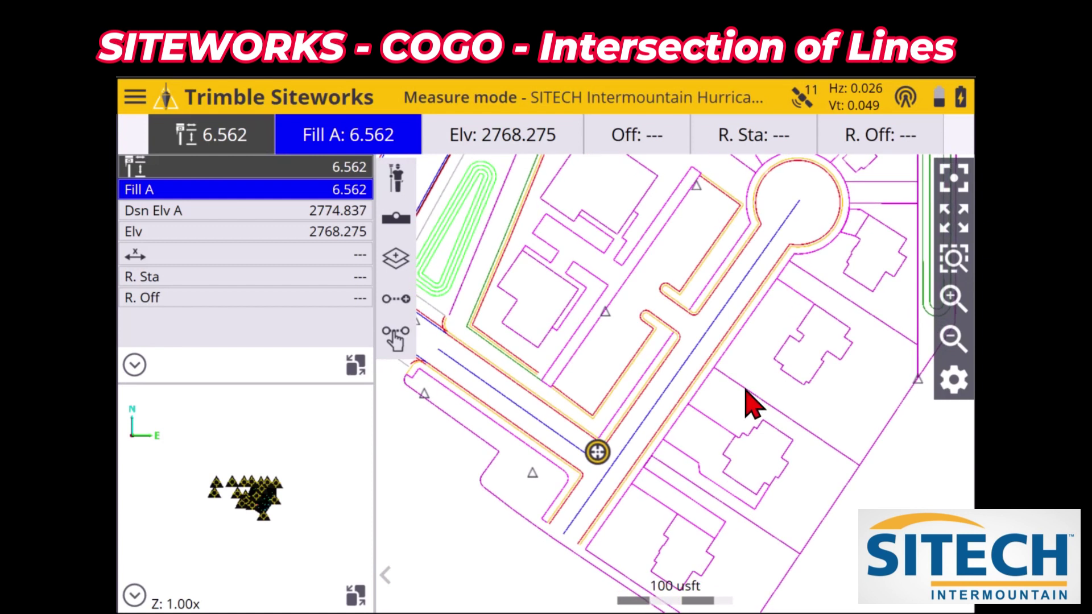
left_click(953, 297)
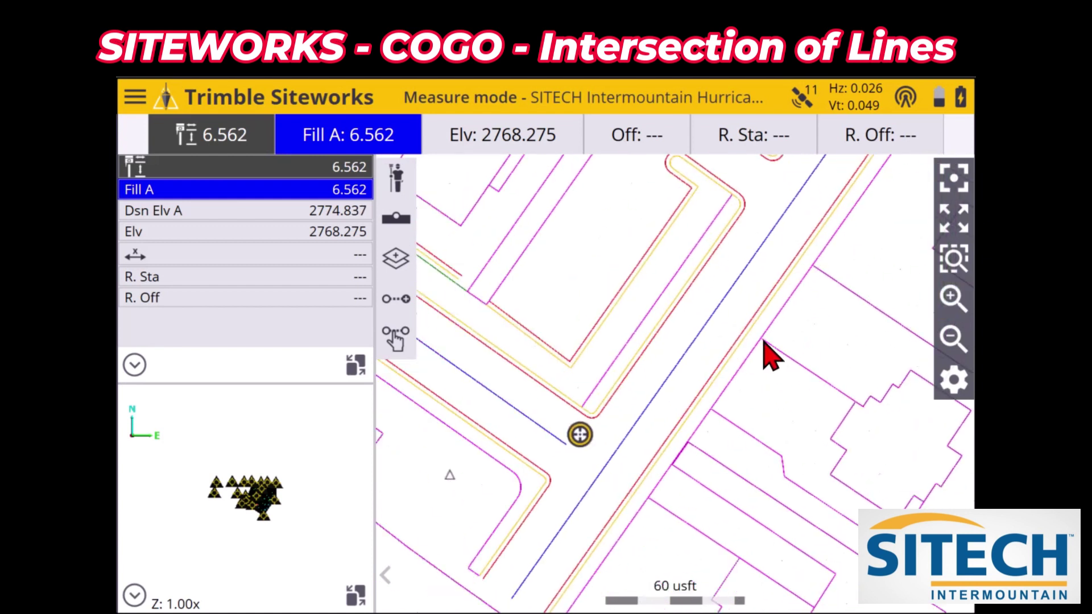
left_click(953, 297)
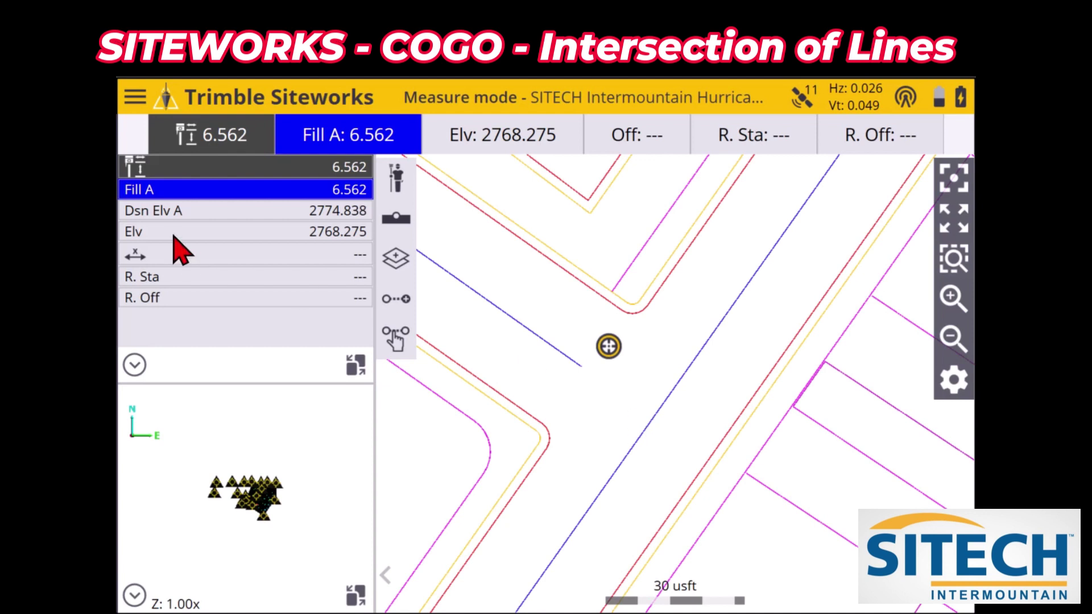
- From COGO > Create Points/Arcs, enable Icon Help and choose Intersection of Lines
left_click(132, 98)
left_click(211, 512)
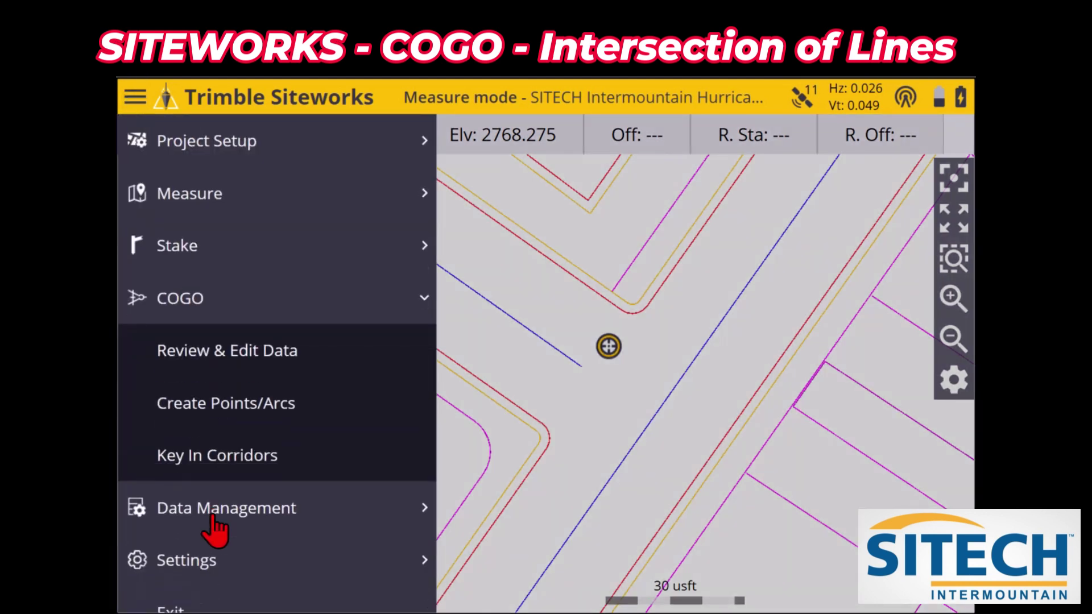
left_click(238, 405)
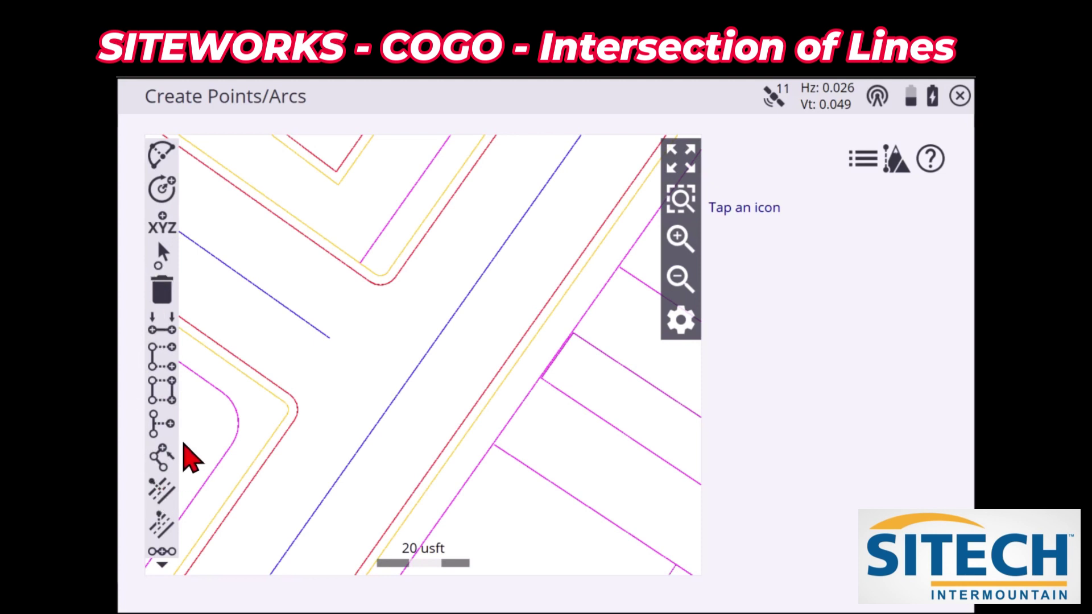
scroll(170, 447, "down", 1)
scroll(171, 449, "down", 4)
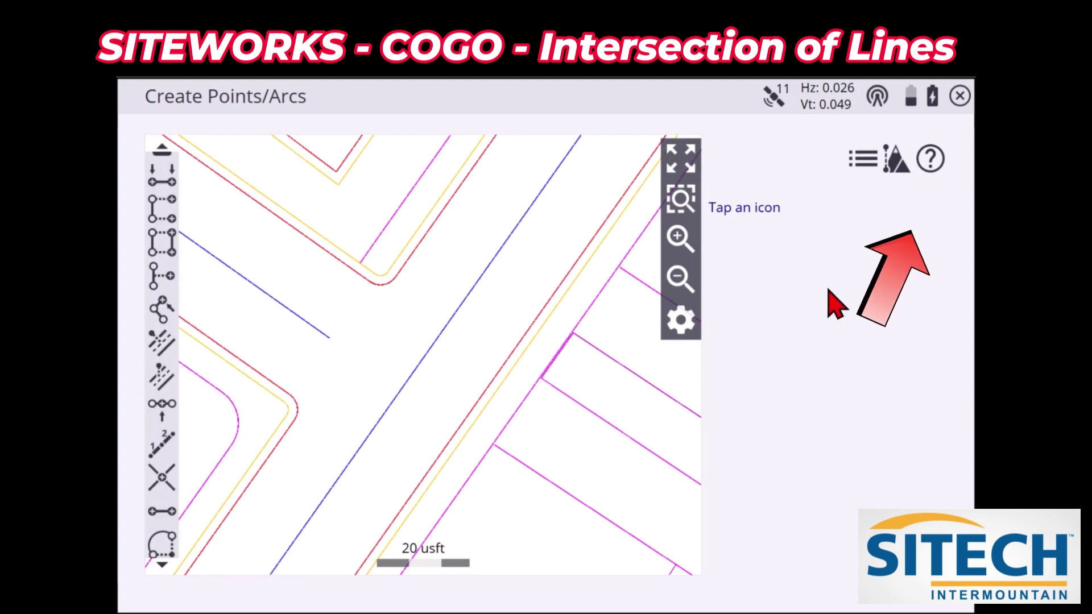
left_click(924, 166)
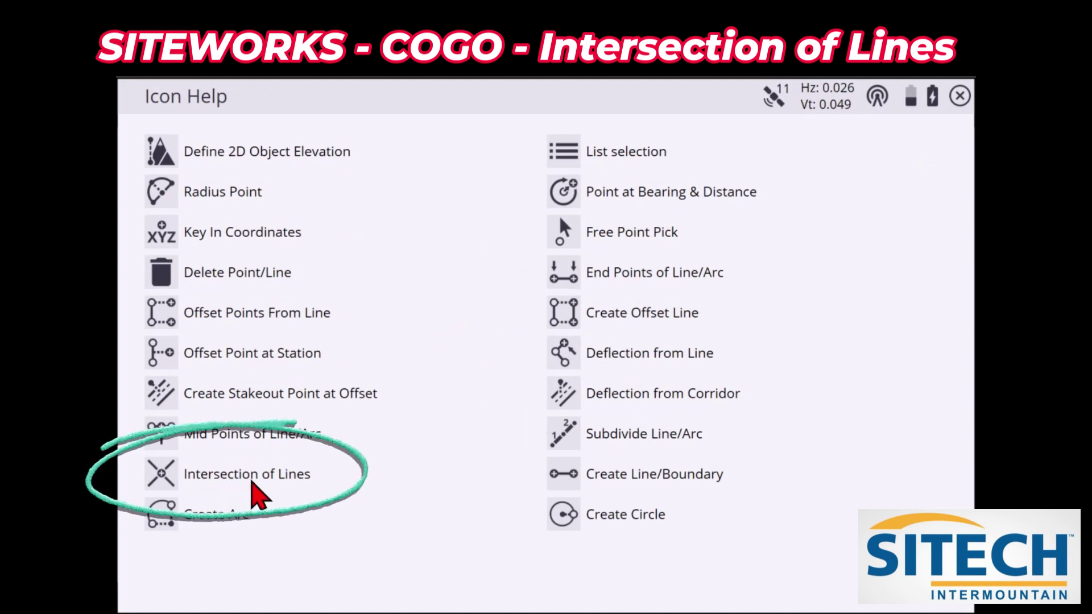
left_click(161, 474)
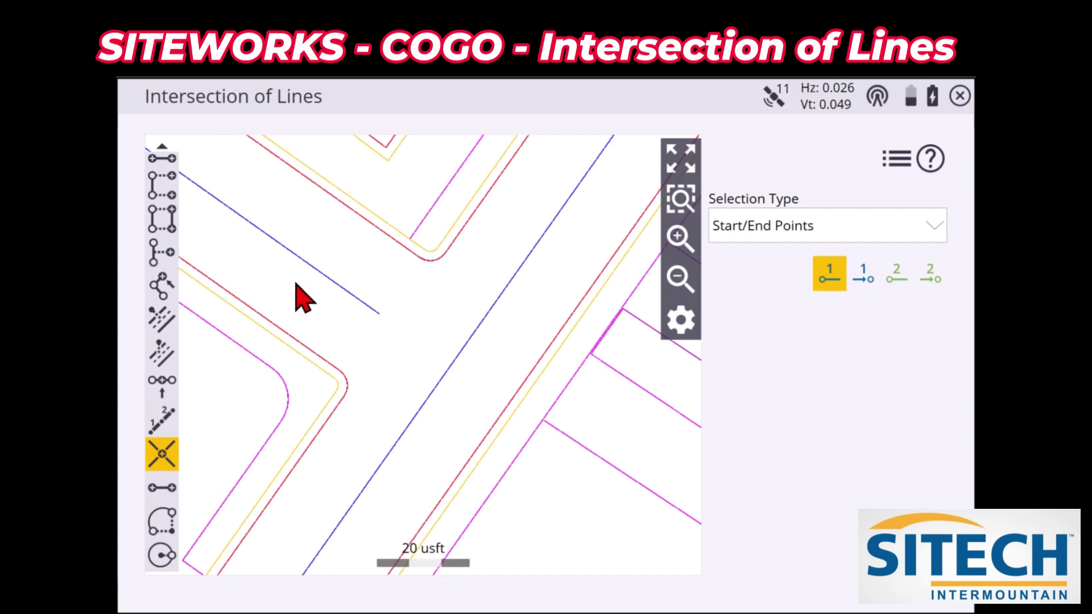
- Define the first line by its start and end points on one blue centerline
left_click(679, 238)
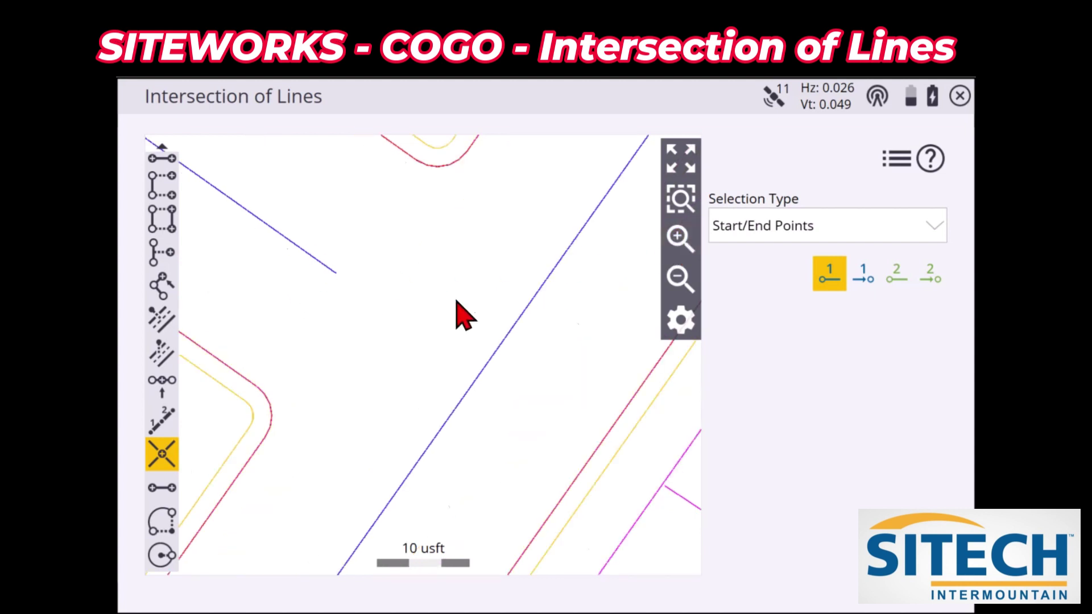
left_click(321, 252)
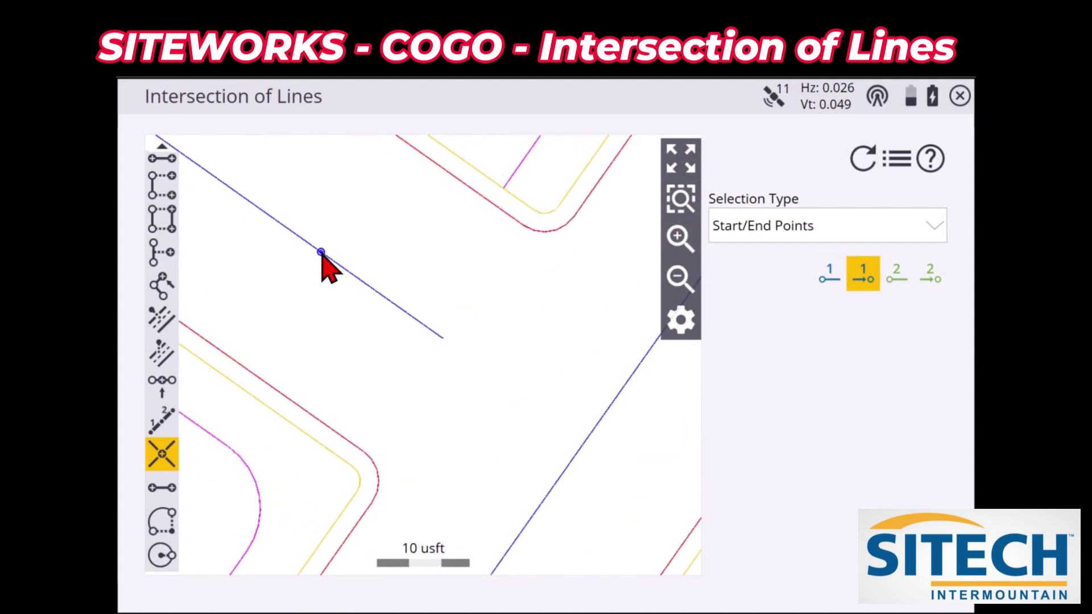
left_click(443, 338)
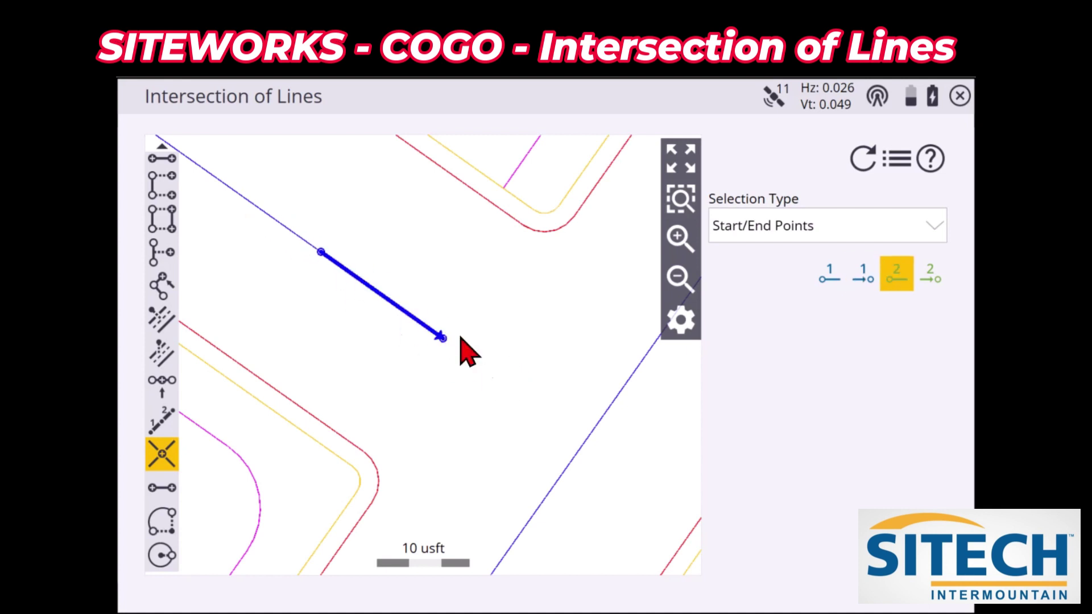
- Define the second line on the other centerline and accept the computed intersection
left_click_drag(482, 365, 429, 273)
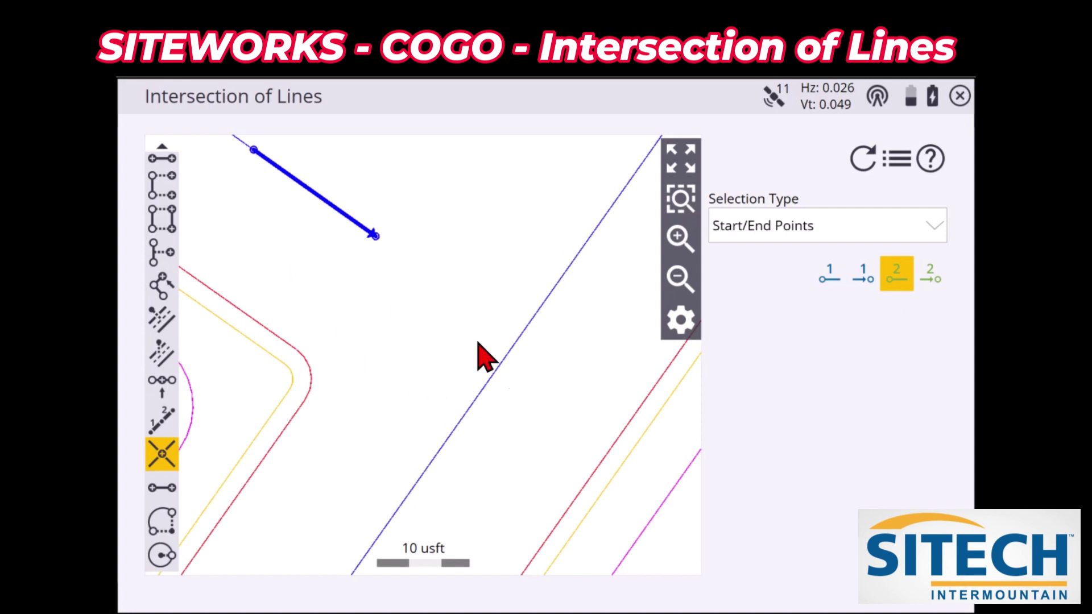
left_click(432, 460)
left_click_drag(548, 349, 504, 426)
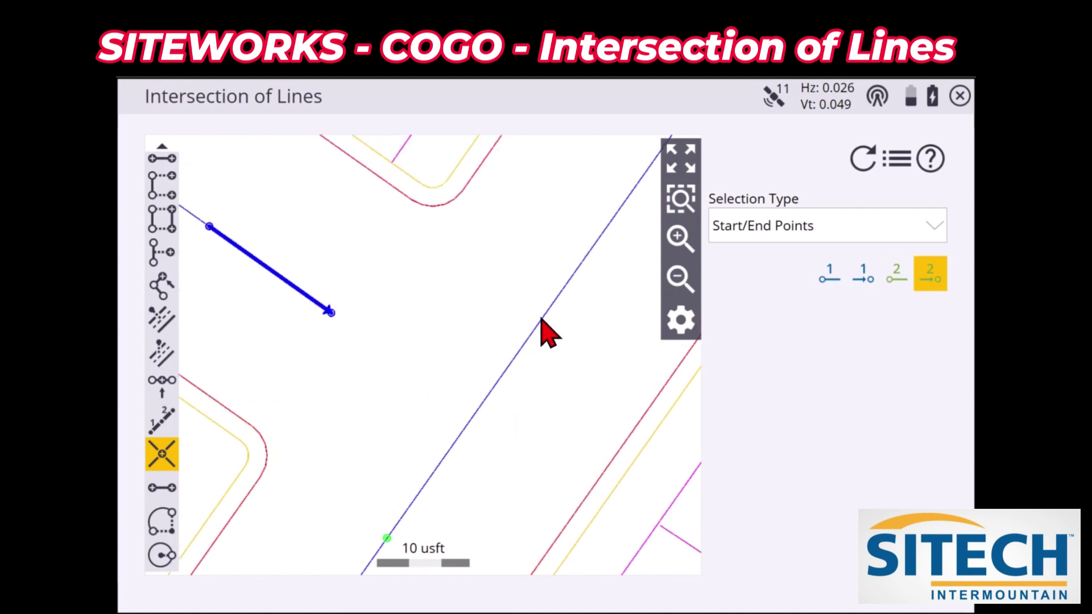
left_click(541, 321)
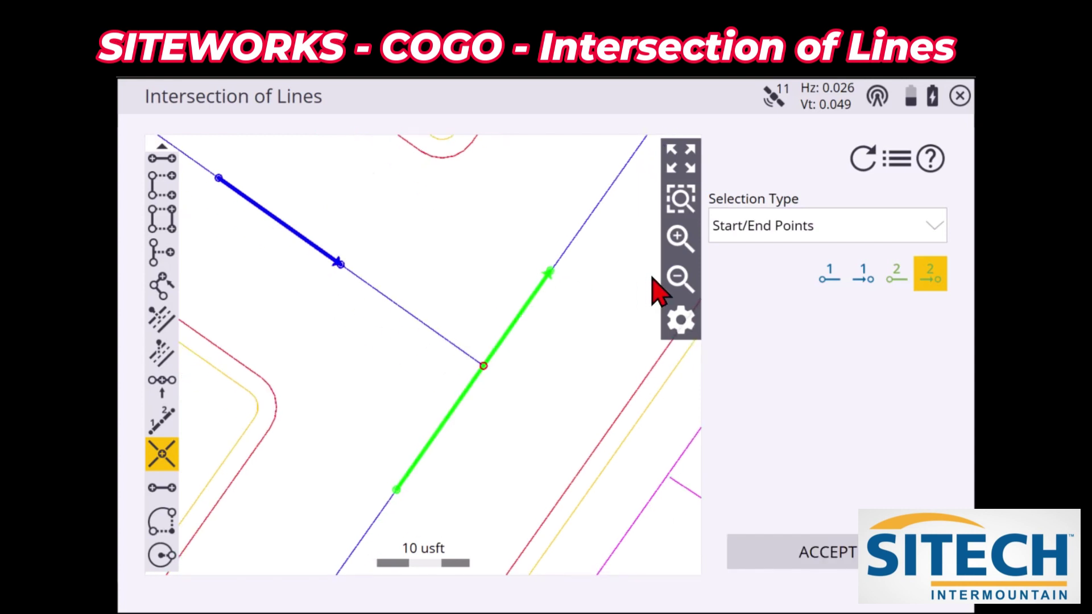
left_click(678, 278)
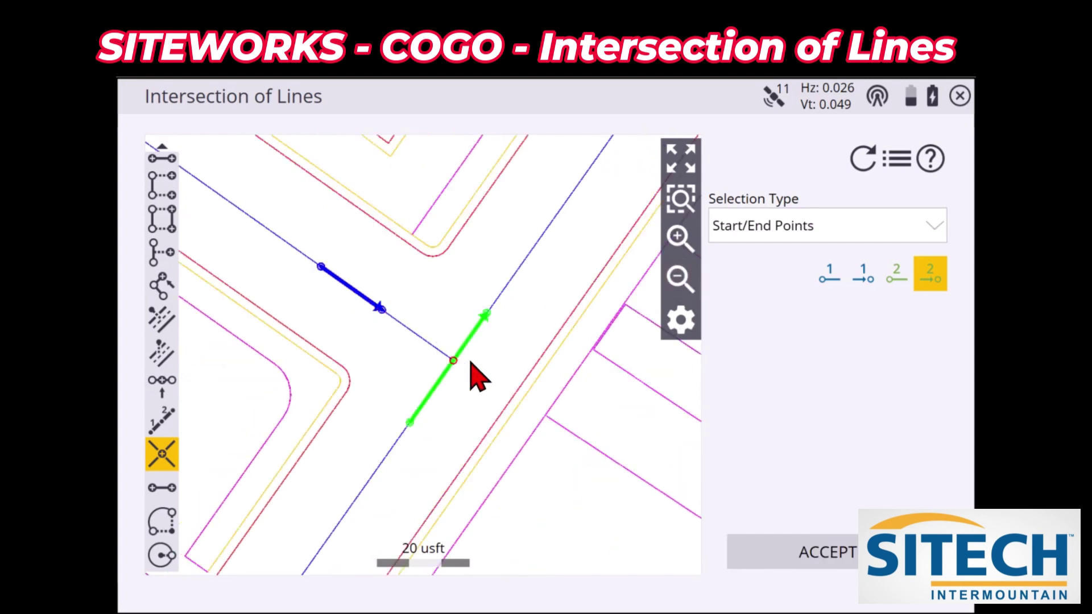
left_click(682, 238)
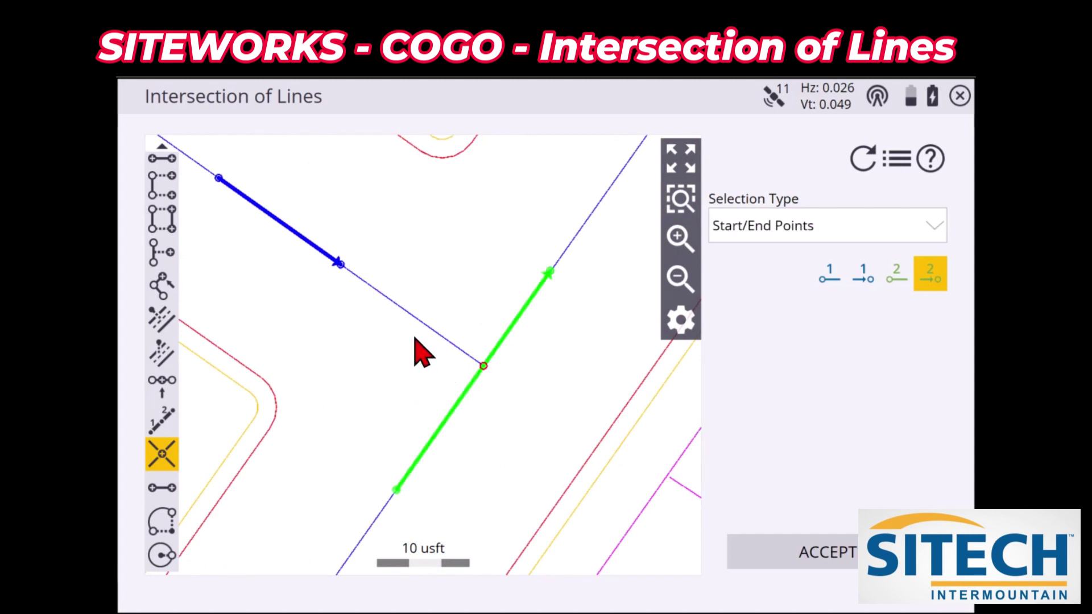
left_click(685, 278)
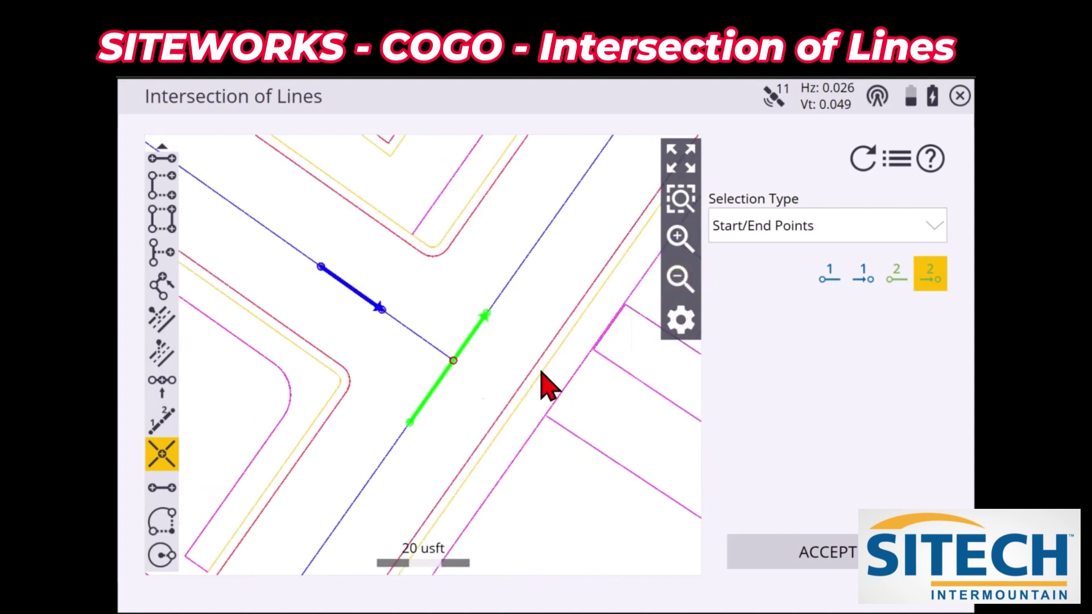
left_click(811, 560)
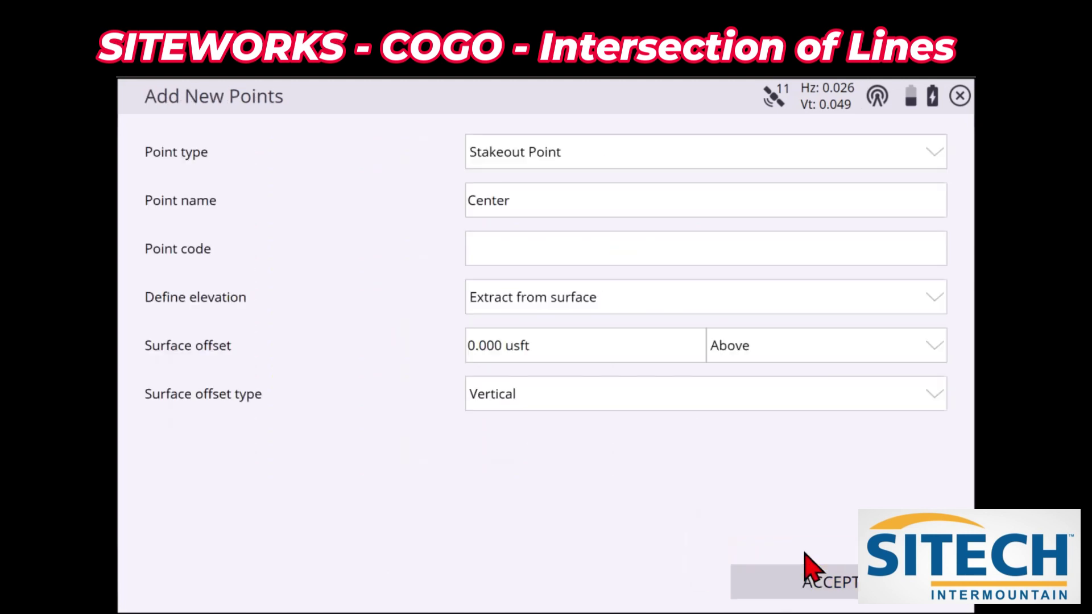
- Save the intersection as point Center with Point type Stakeout Point
left_click(550, 149)
left_click(546, 226)
left_click(829, 586)
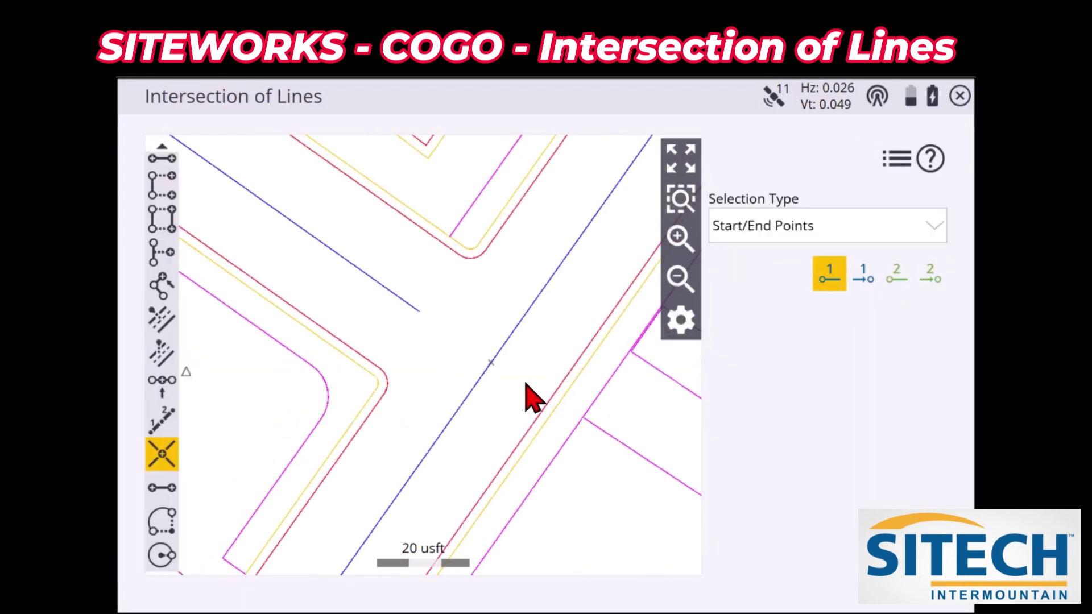
- Turn on Point names in Map Options, then move the view further along the road
left_click(681, 320)
left_click(155, 186)
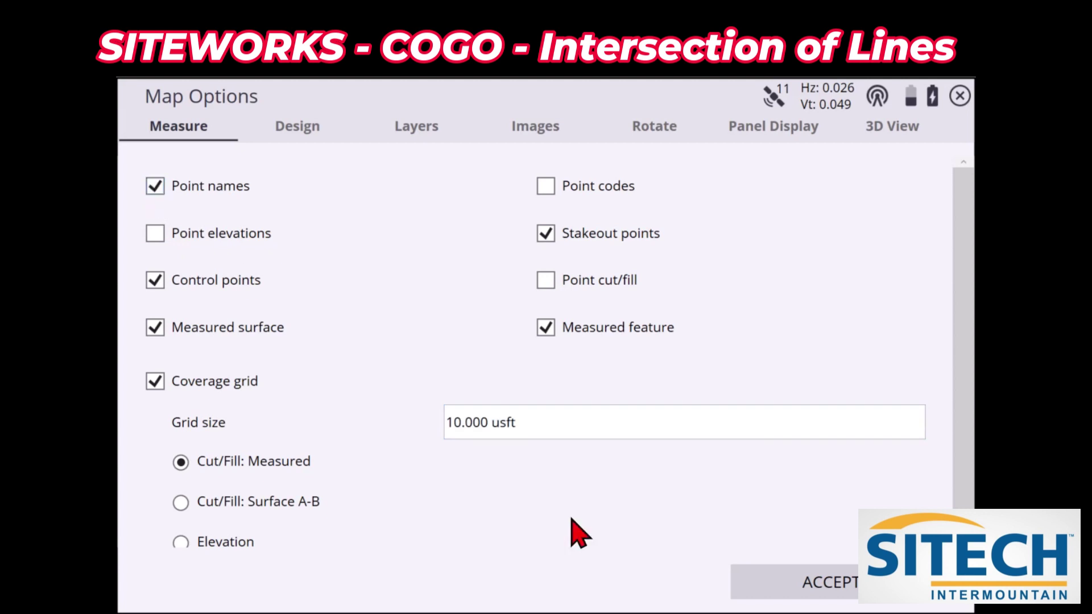
left_click(784, 570)
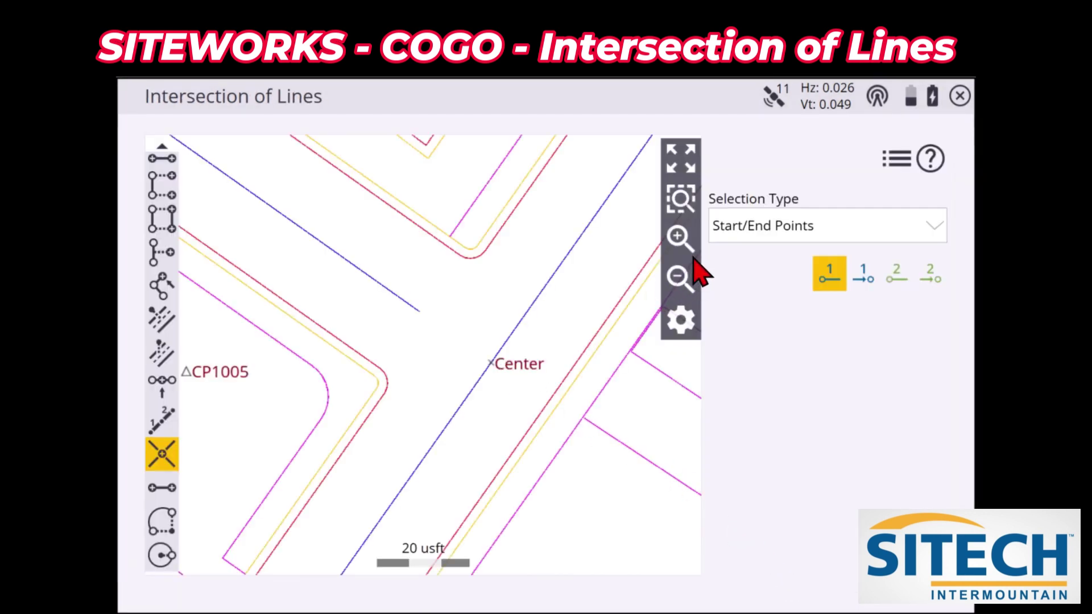
left_click(680, 239)
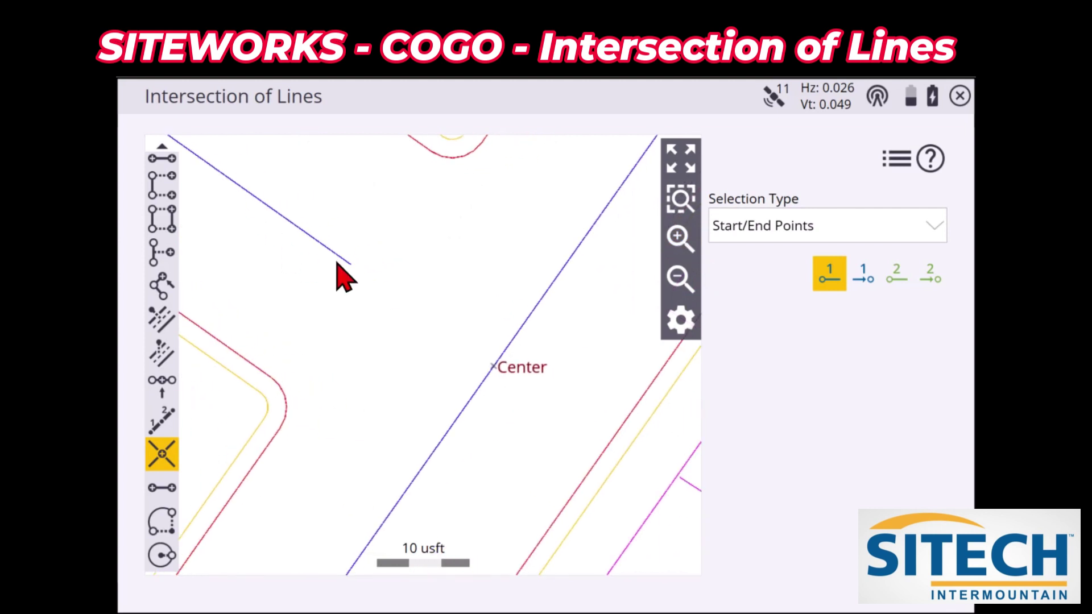
left_click(680, 278)
left_click_drag(641, 288, 488, 389)
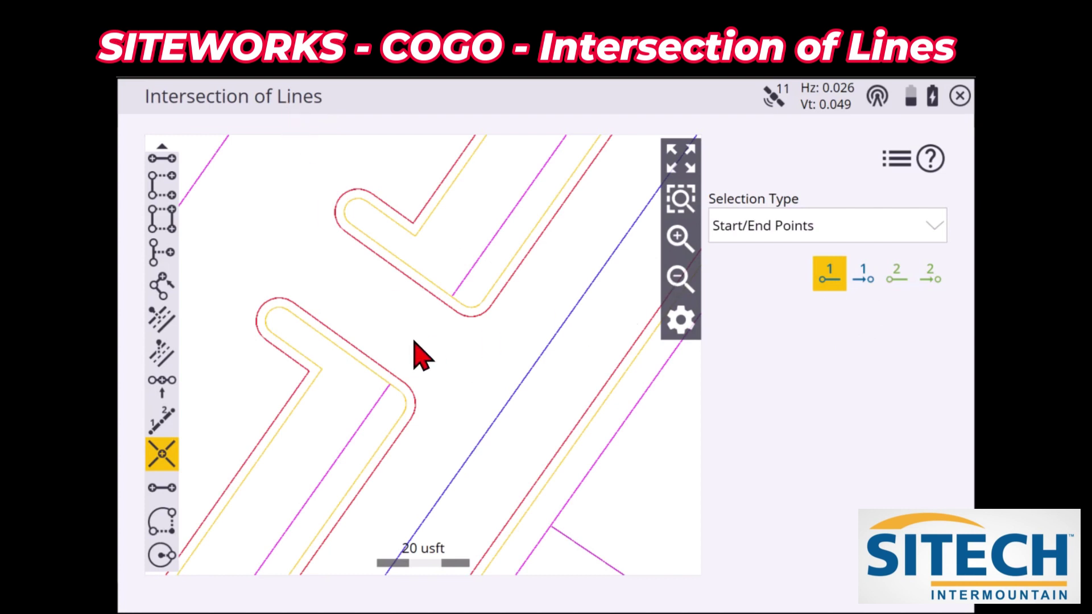
- Intersect the side road's curb corner line with the centerline and store it as stakeout point Center1
left_click(294, 305)
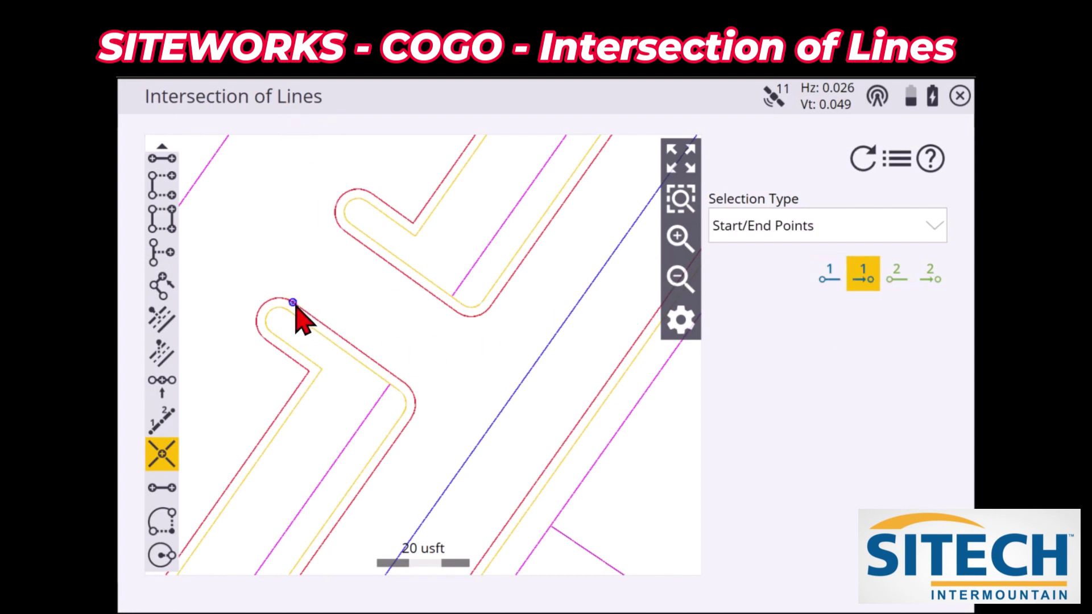
left_click(400, 381)
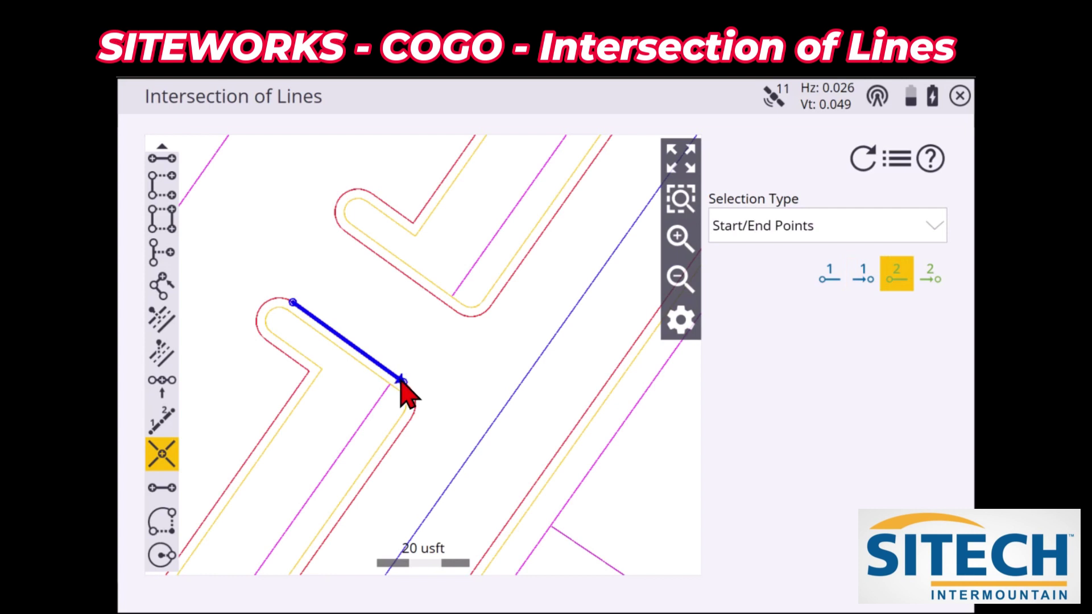
left_click_drag(430, 360, 453, 287)
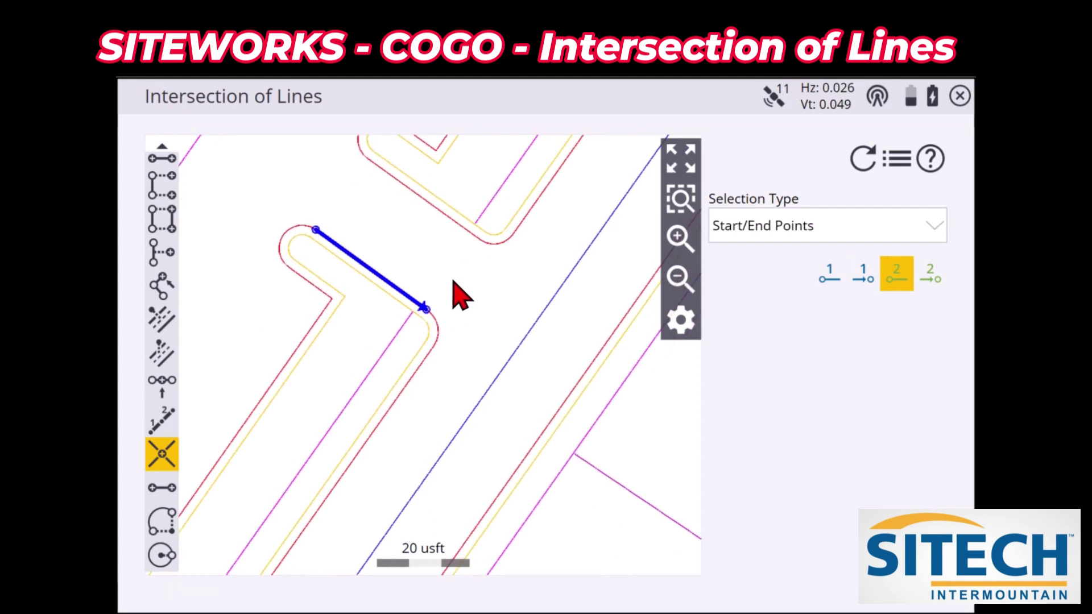
left_click(457, 435)
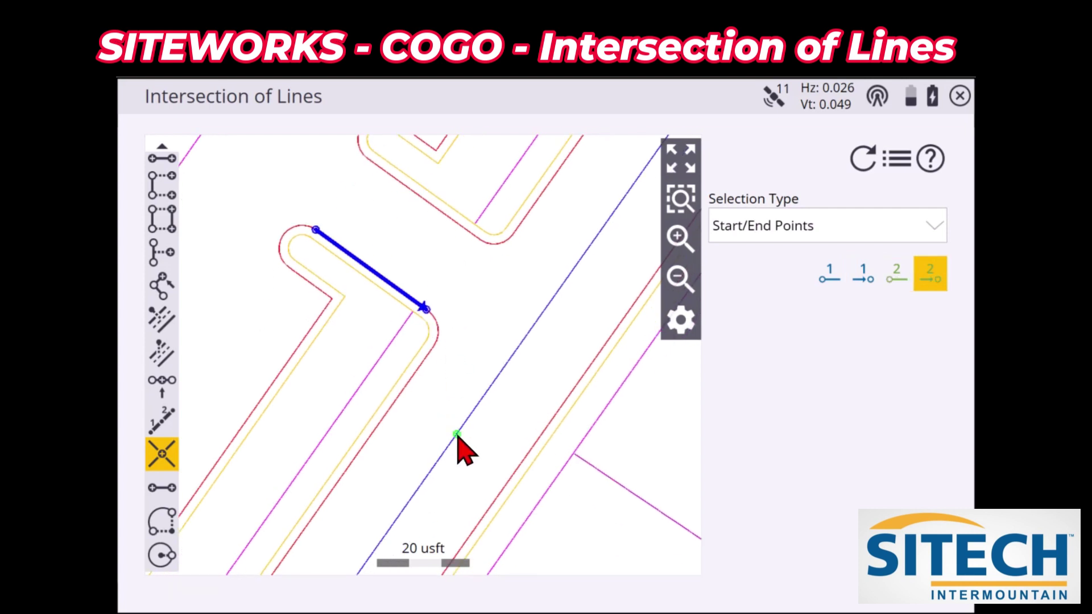
left_click(538, 318)
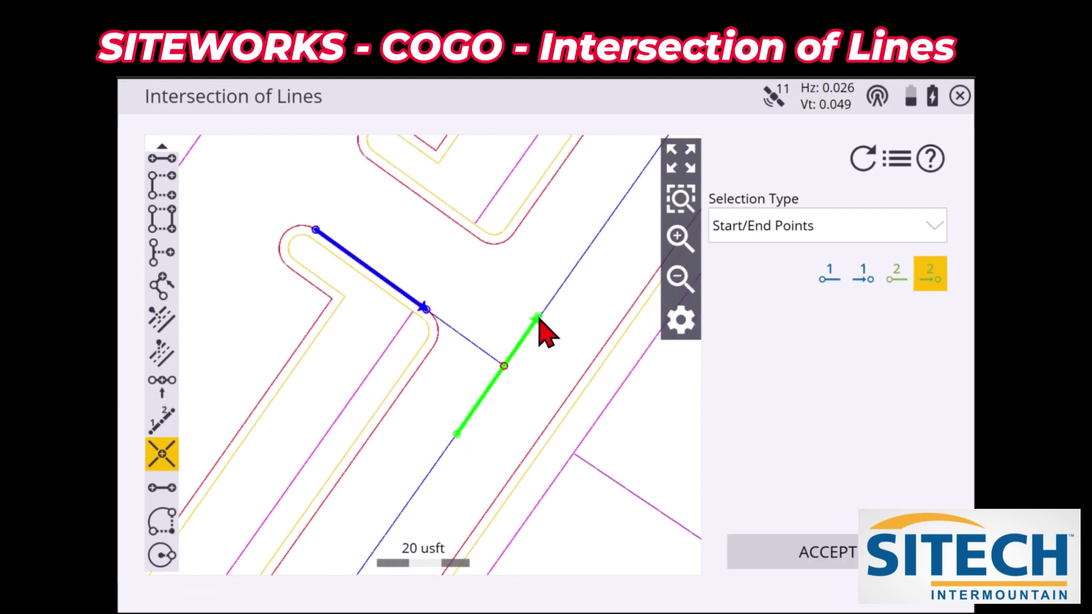
left_click(770, 564)
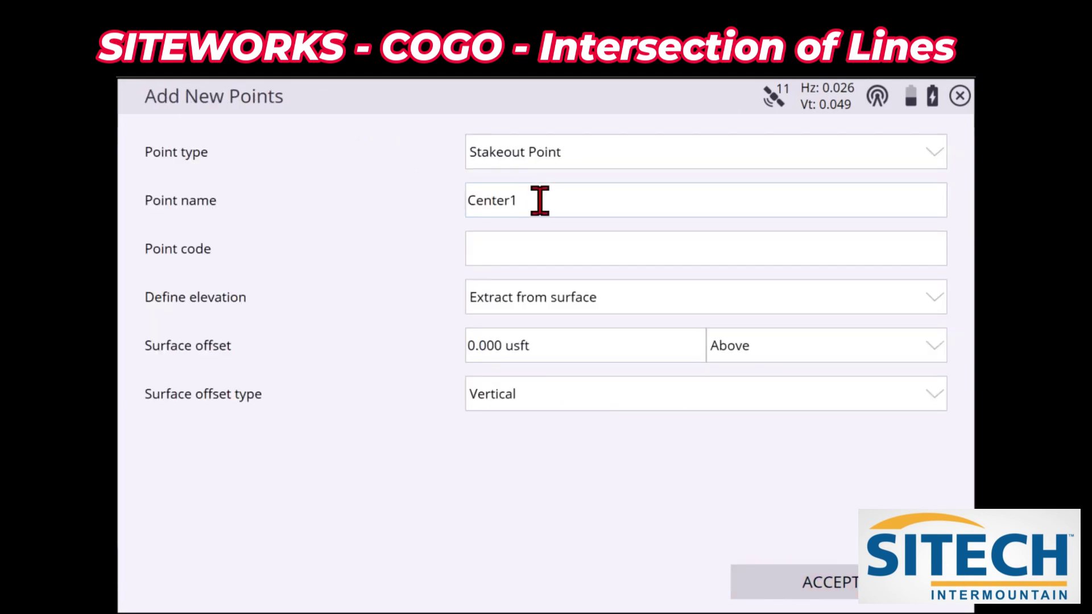
left_click(790, 582)
left_click_drag(574, 312, 494, 370)
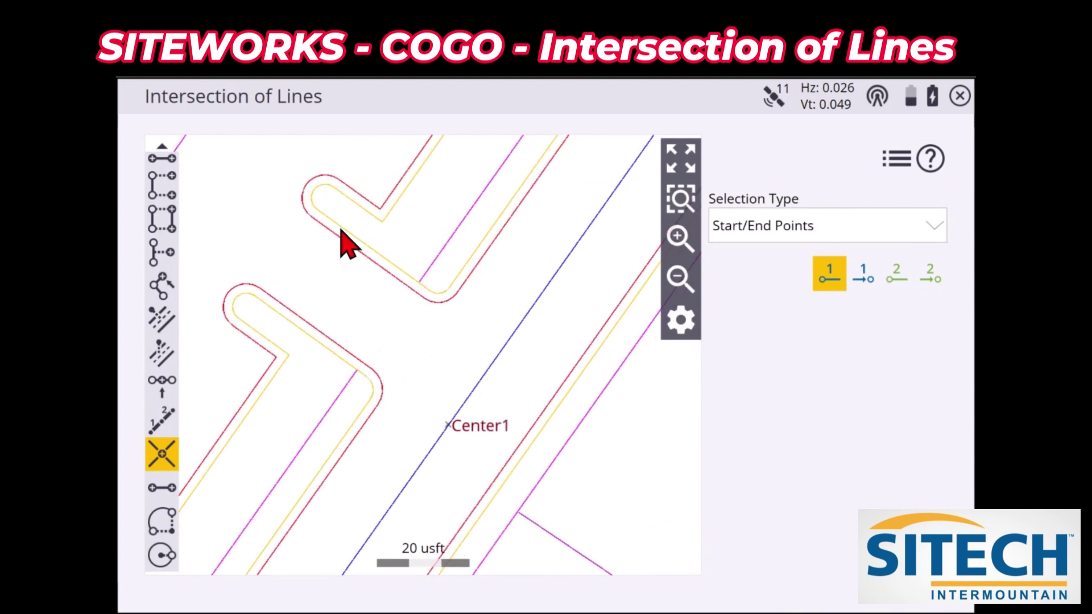
- Begin picking the opposite curb line and centerline, then clear the picks to restart
left_click(319, 223)
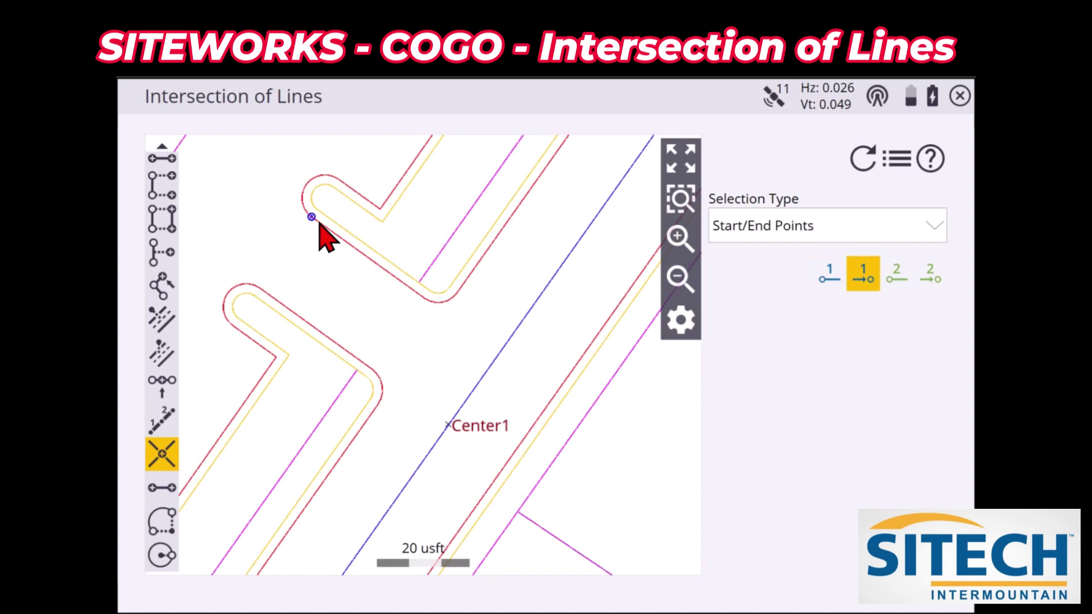
left_click(425, 300)
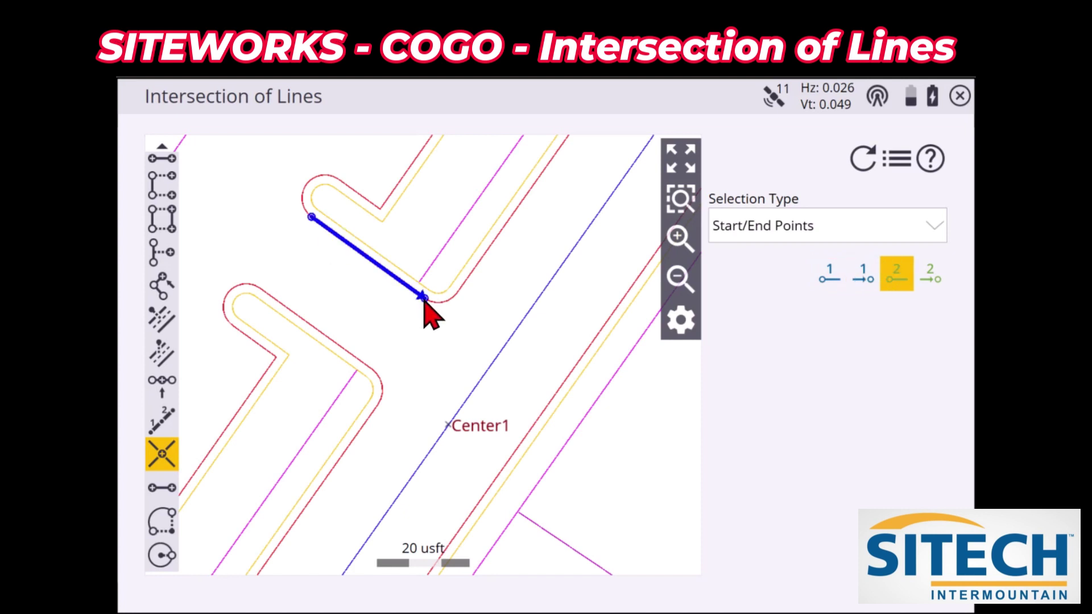
left_click(476, 383)
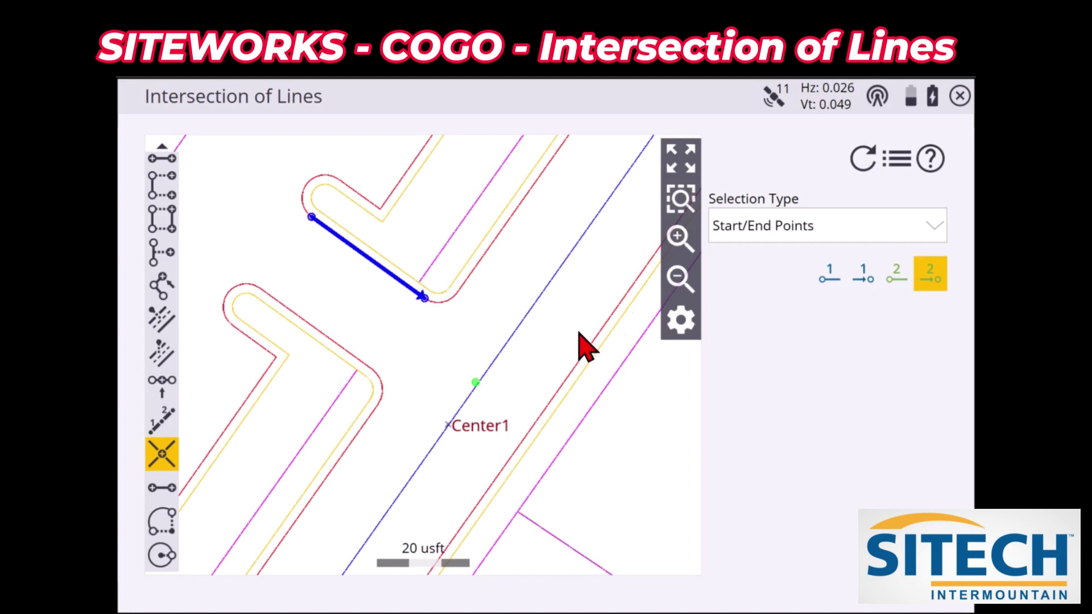
left_click(680, 240)
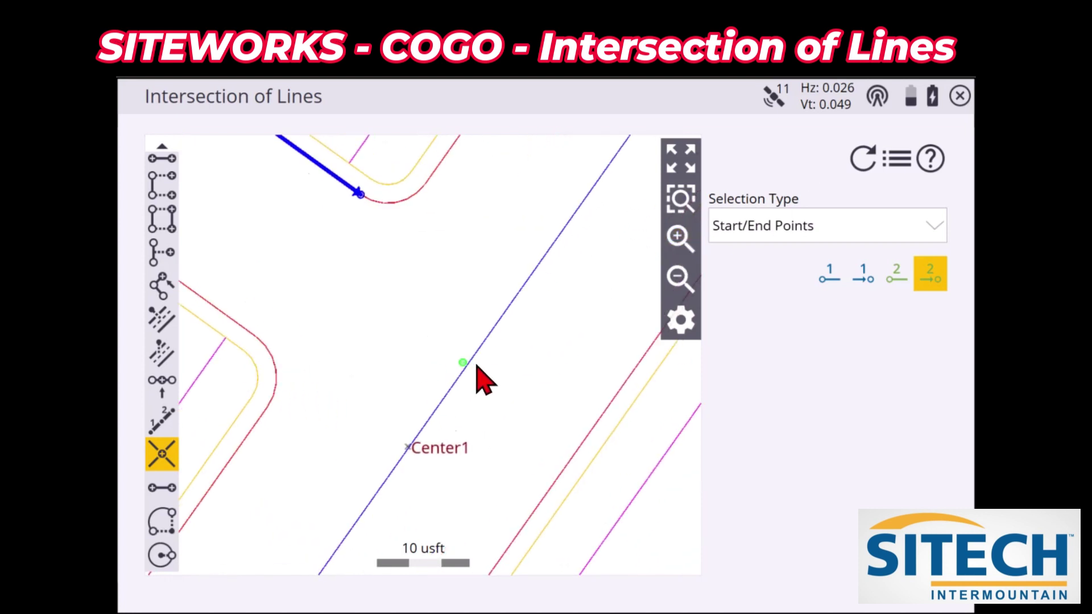
left_click(862, 160)
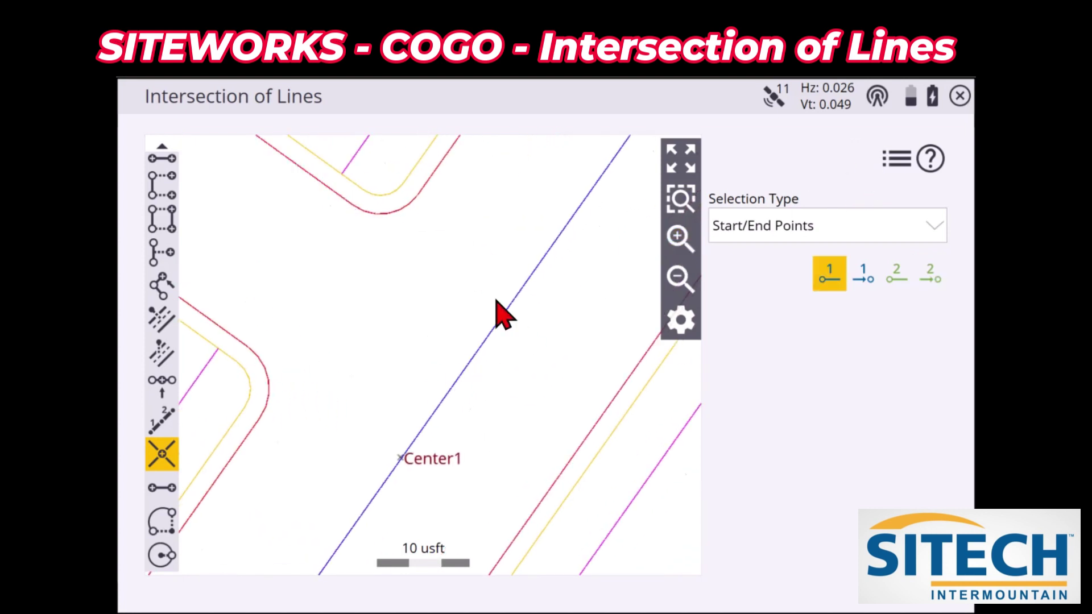
- Re-pick the opposite curb line and centerline, and store their intersection as Center2
left_click(204, 153)
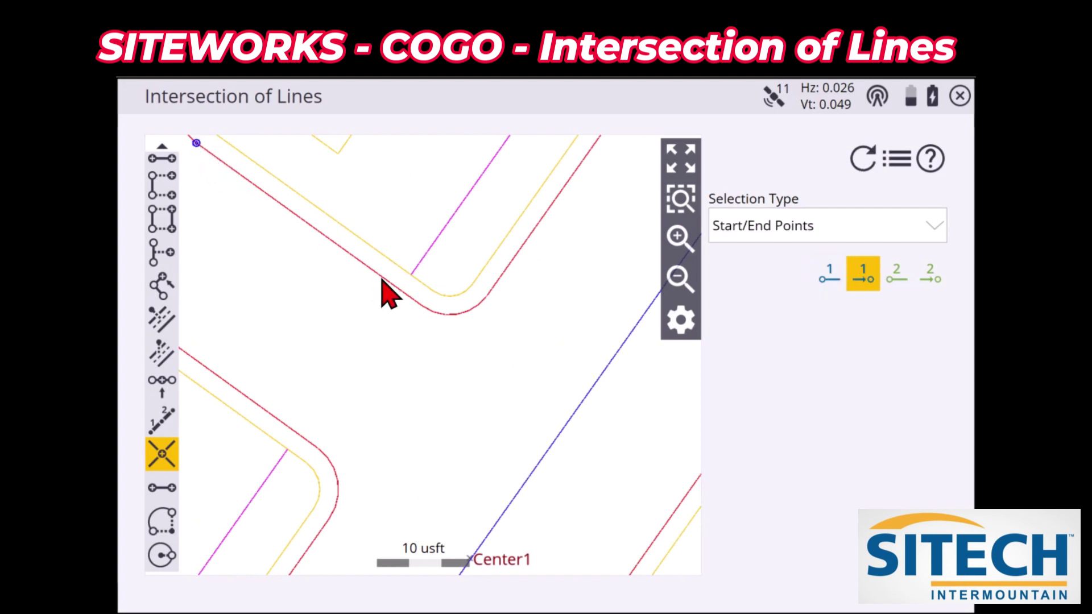
left_click(413, 301)
left_click_drag(513, 396, 451, 336)
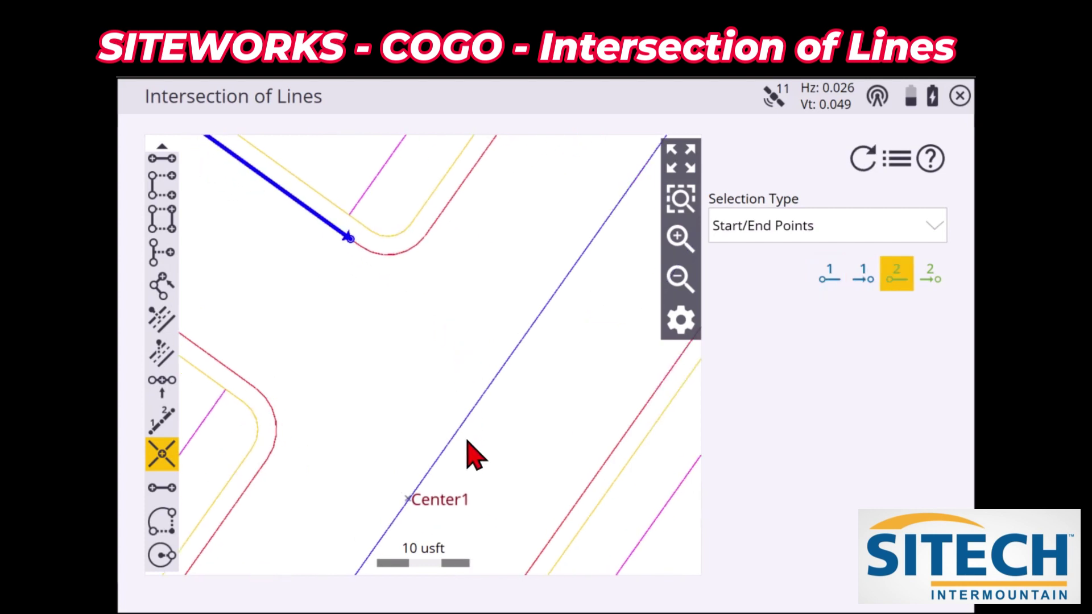
left_click(462, 425)
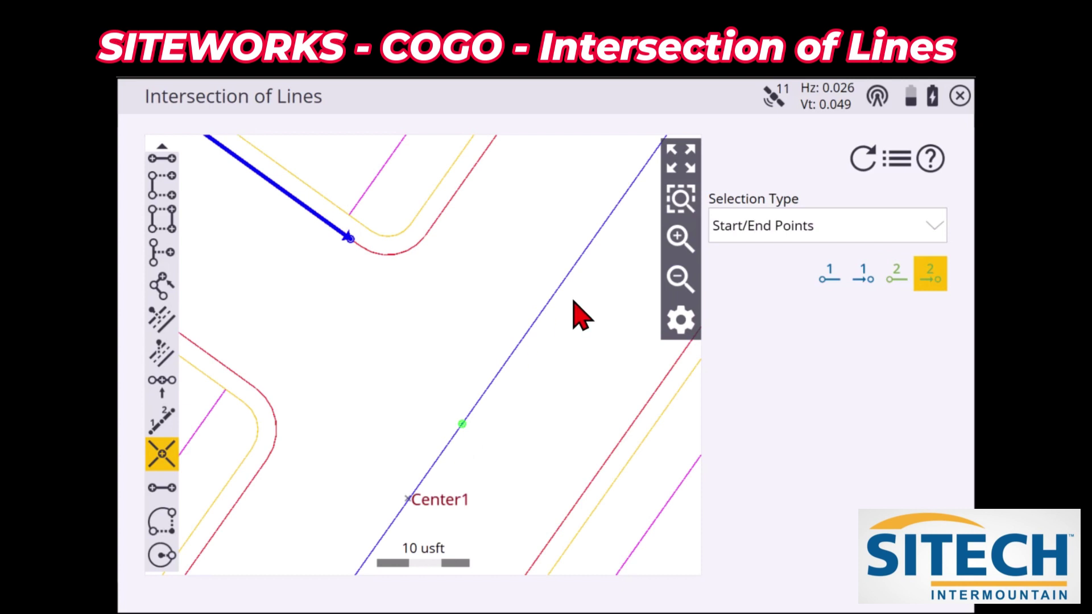
left_click(555, 294)
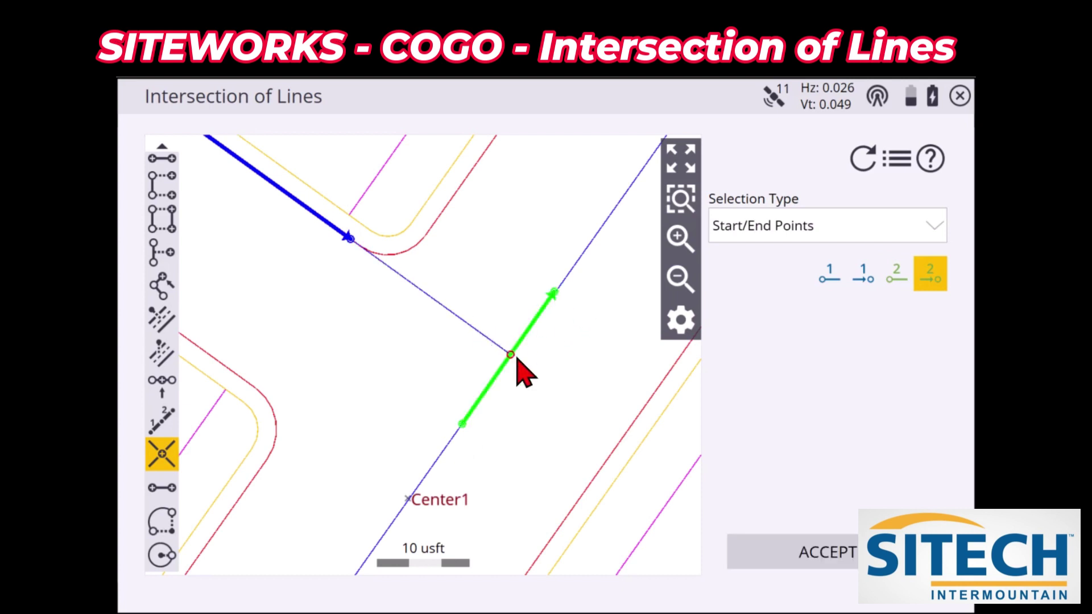
left_click(804, 566)
left_click(802, 582)
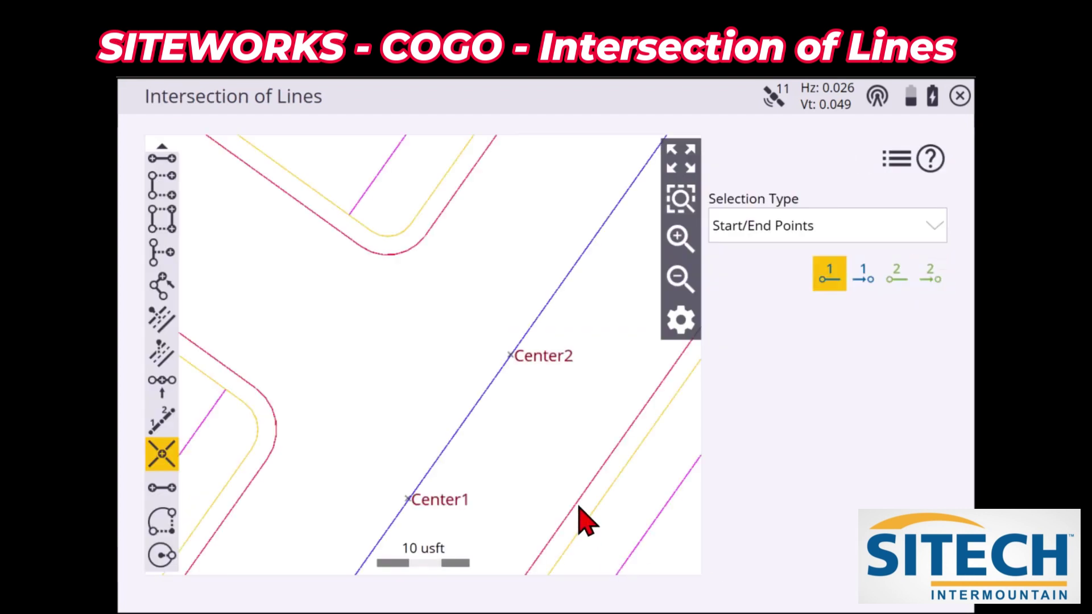
left_click(681, 278)
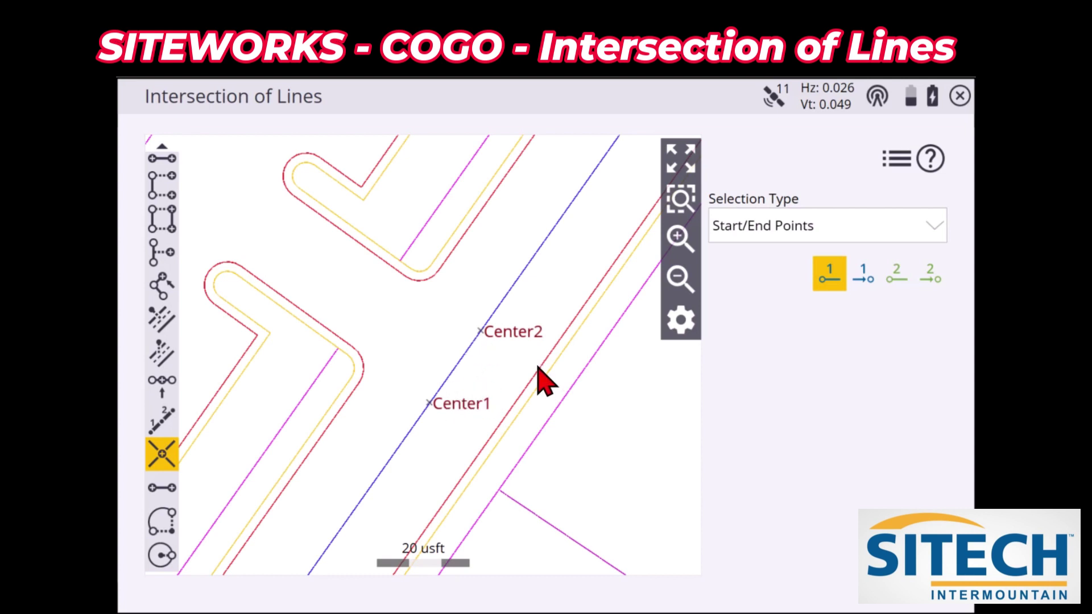
- Zoom in on Center1 and Center2 and switch to Mid Points of Line/Arc
left_click(678, 238)
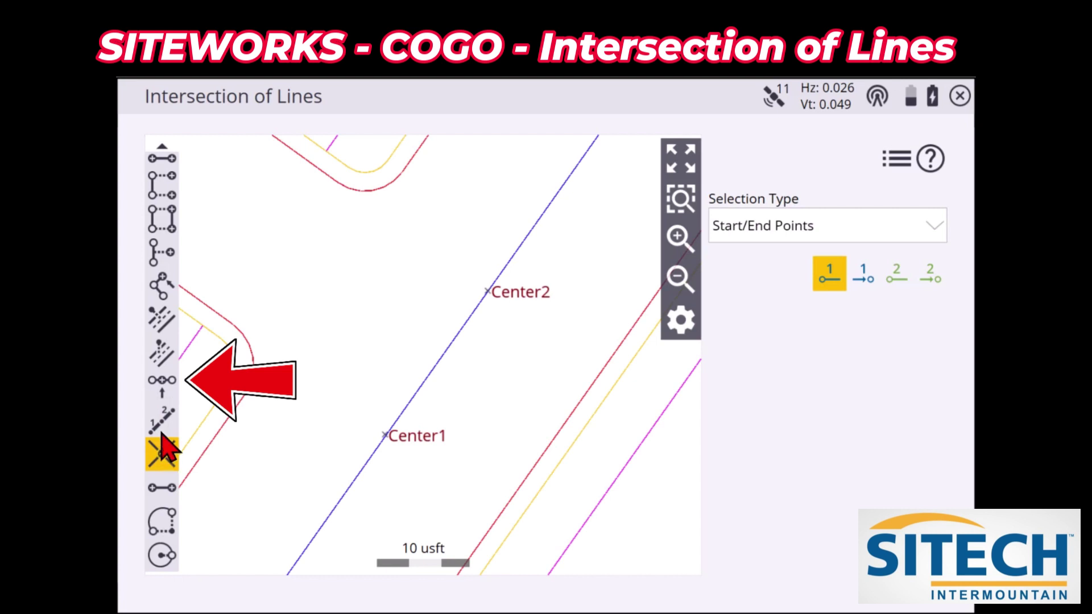
left_click(163, 382)
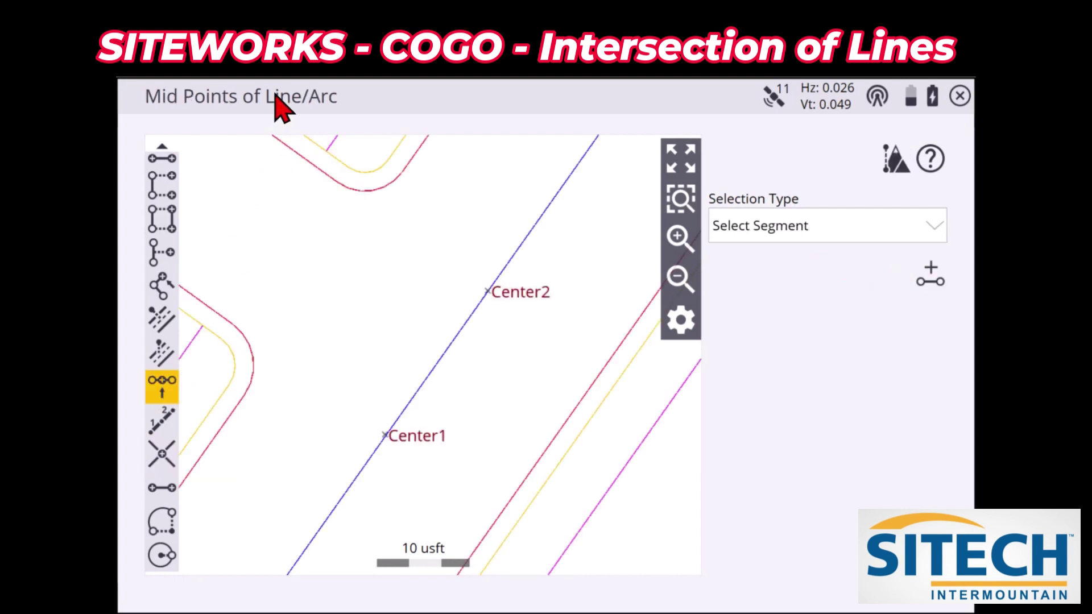
left_click(446, 354)
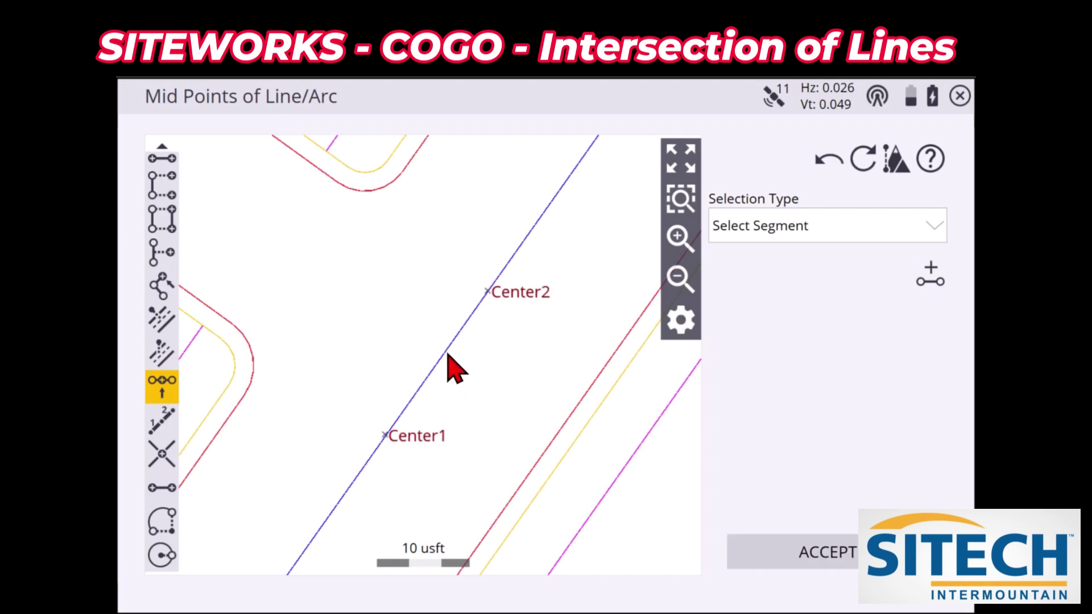
left_click(678, 287)
left_click(680, 284)
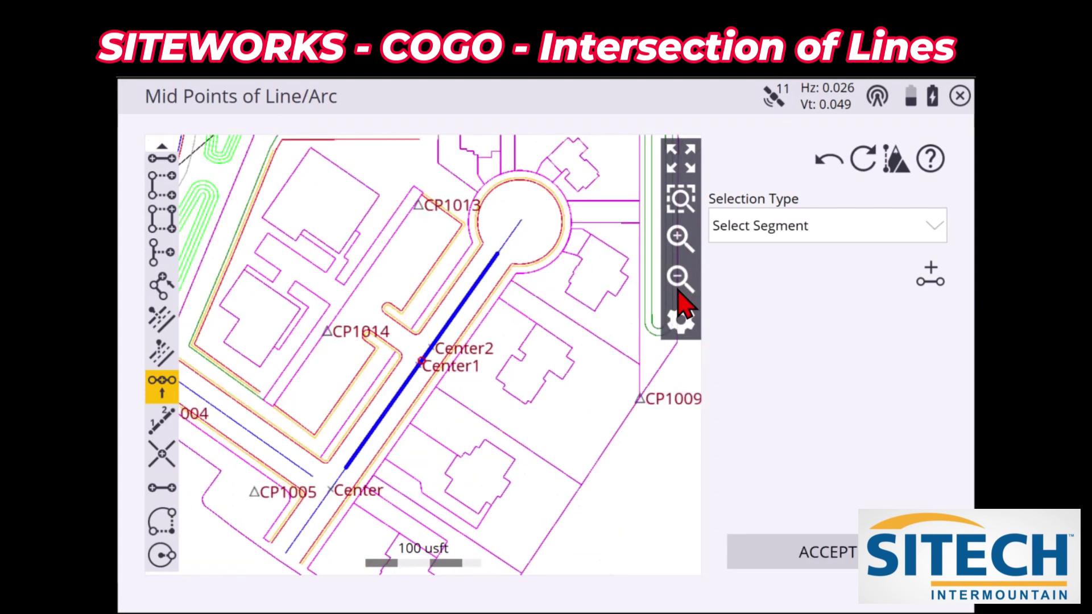
left_click(680, 237)
left_click(680, 237)
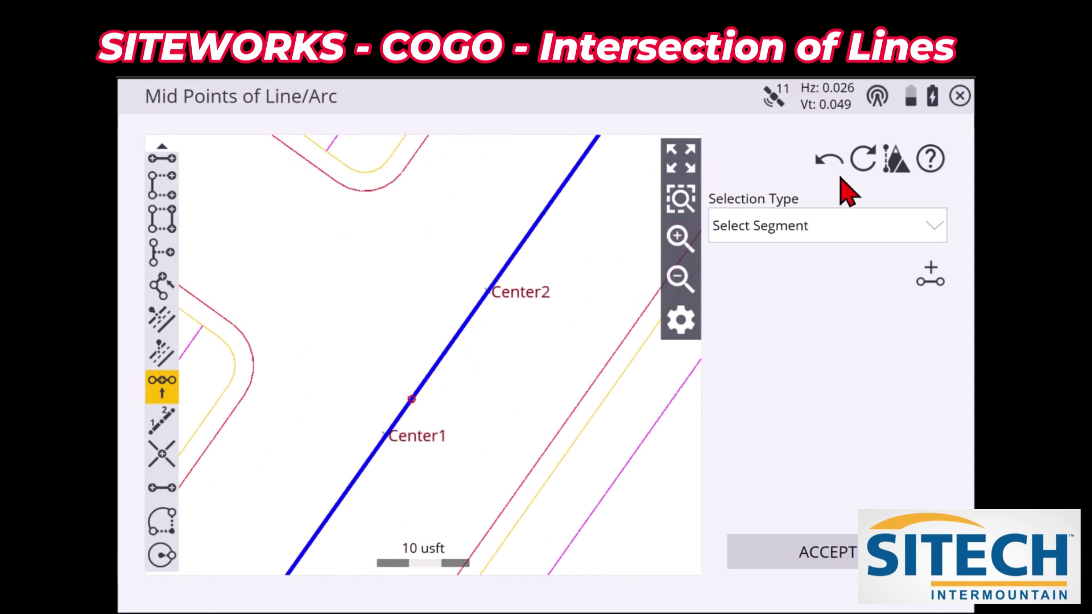
left_click(864, 162)
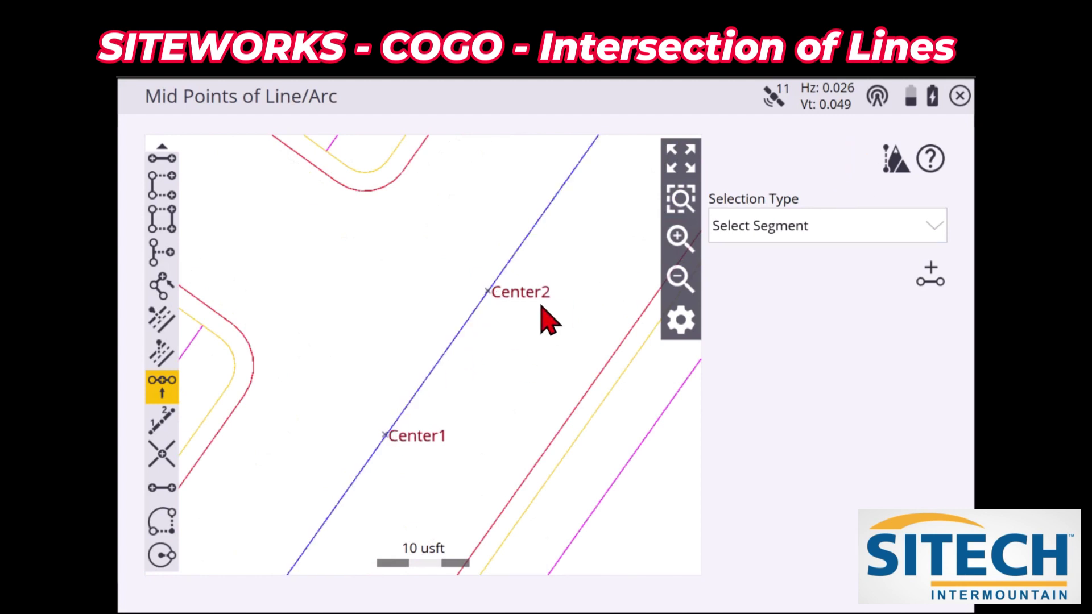
- Define a line joining Center2 and Center1, then accept it to compute the midpoint
left_click(931, 280)
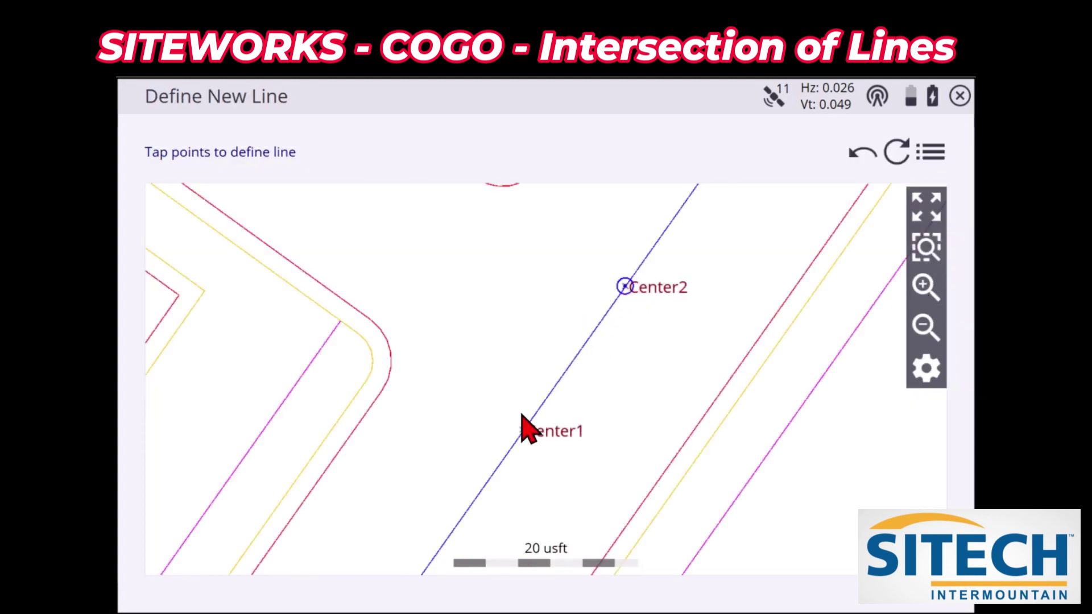
left_click(523, 432)
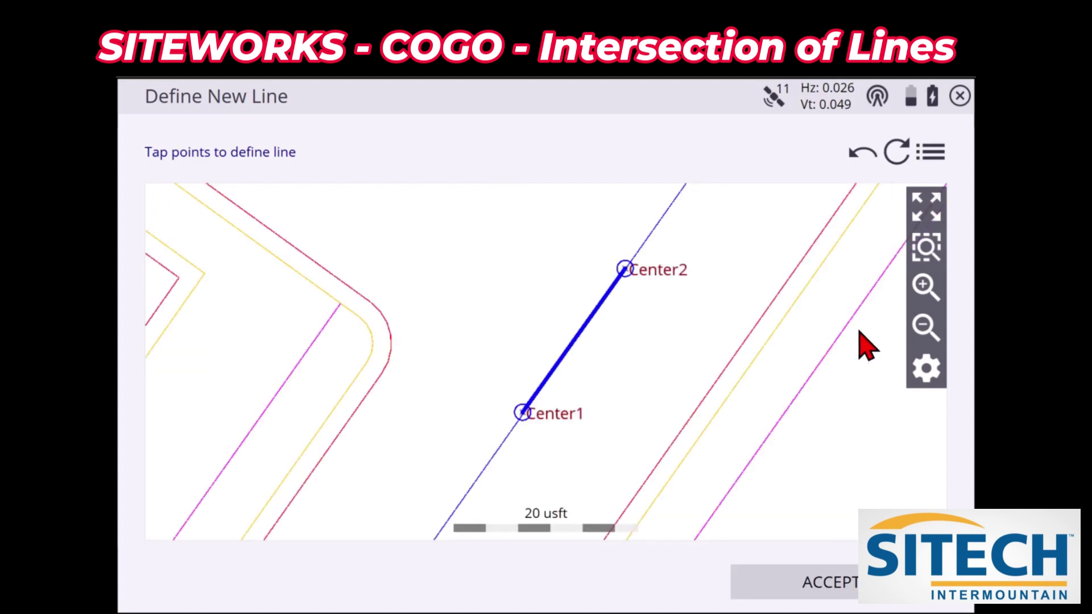
left_click(925, 290)
left_click_drag(649, 392, 595, 258)
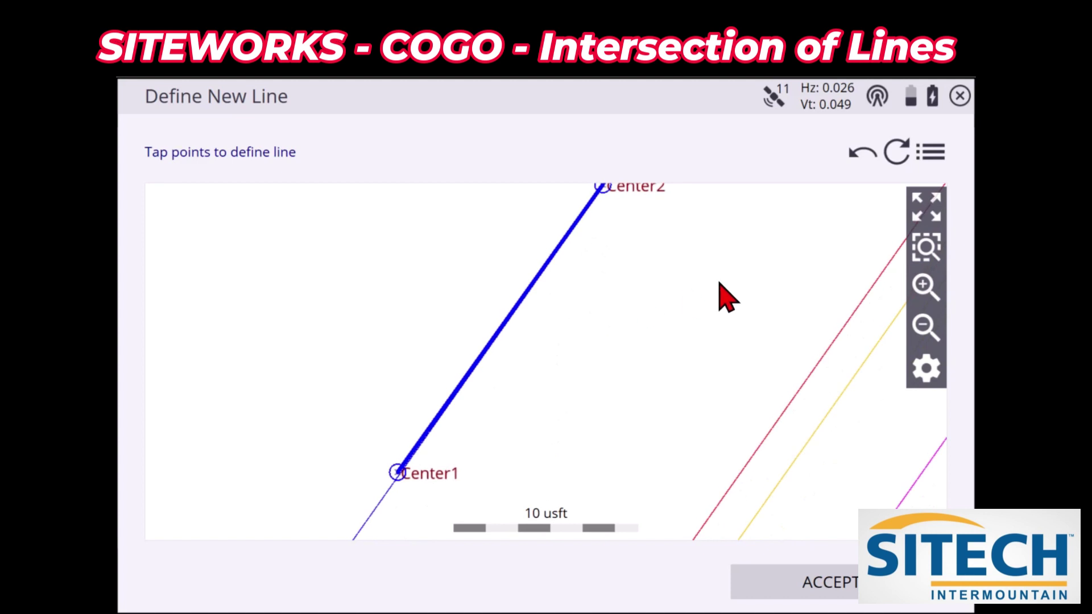
left_click(925, 327)
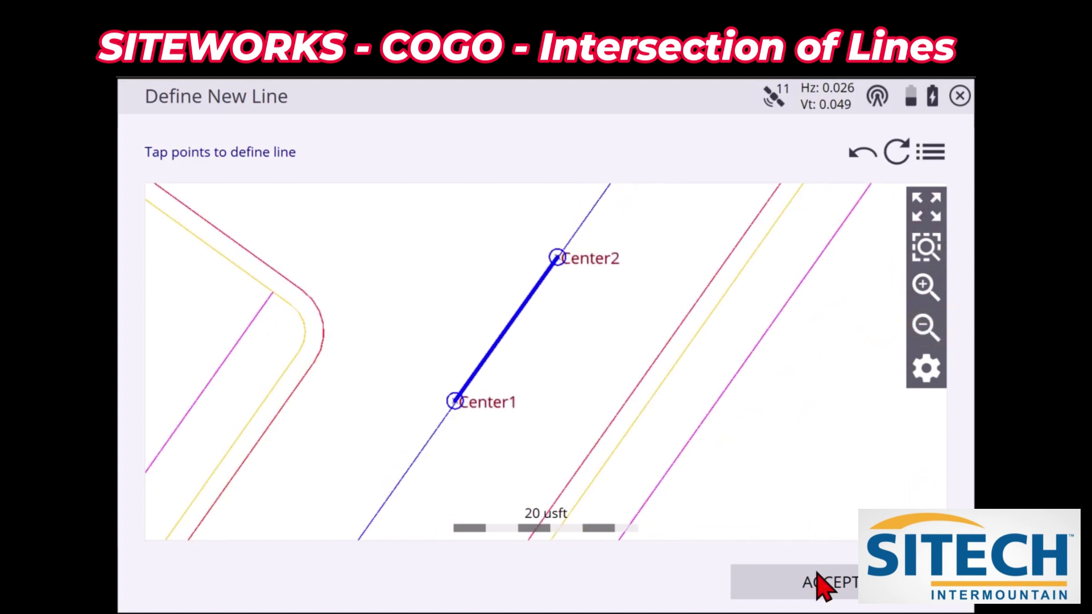
left_click(821, 584)
left_click_drag(480, 383, 536, 395)
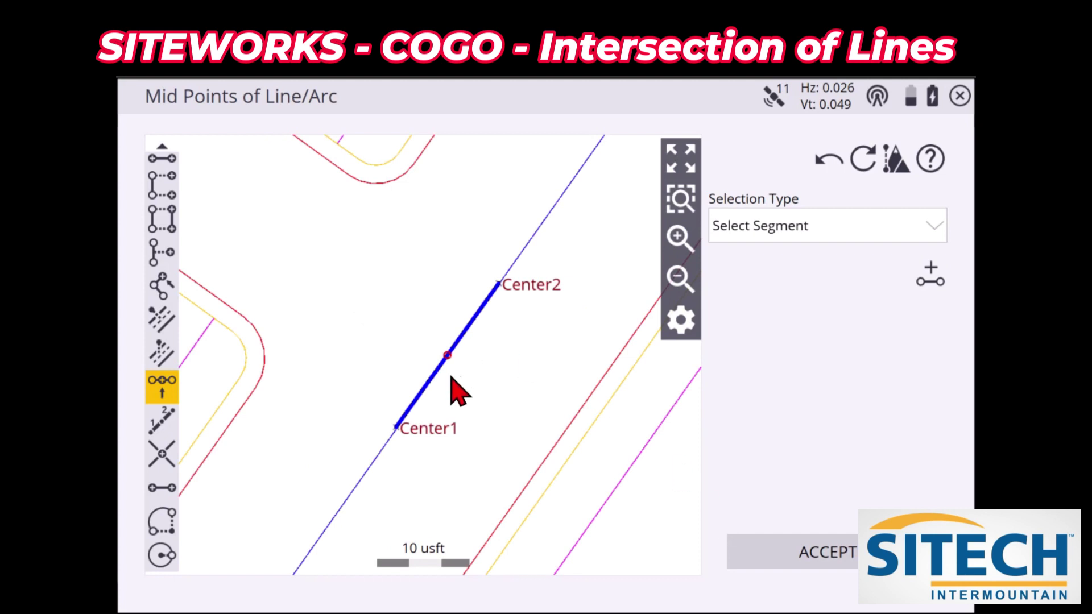
- Verify the midpoint halfway between Center1 and Center2 and accept it as a new point
left_click_drag(372, 276, 446, 311)
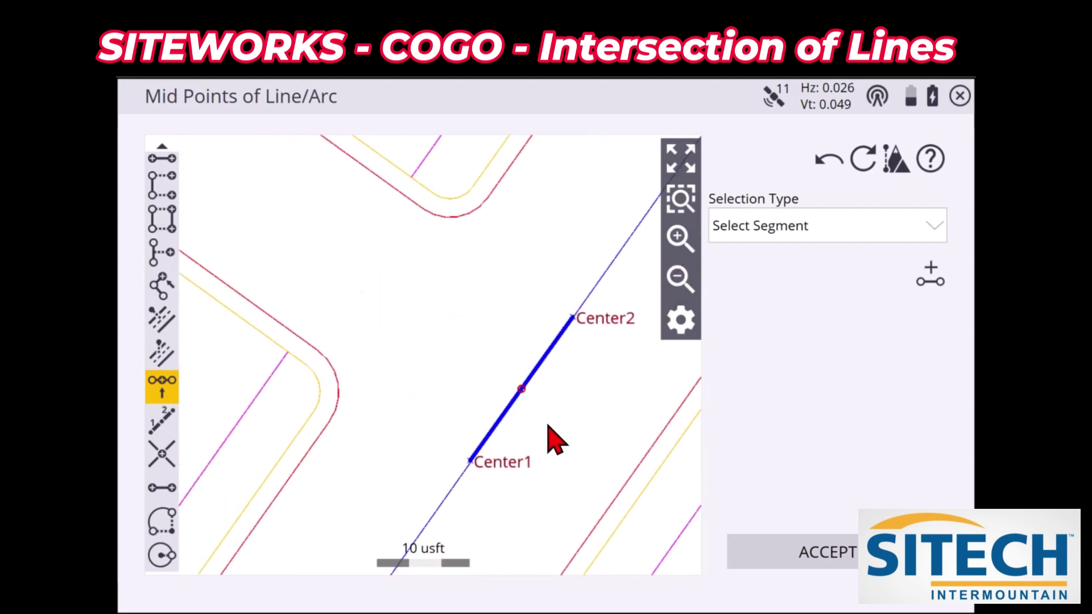
left_click_drag(572, 429, 527, 398)
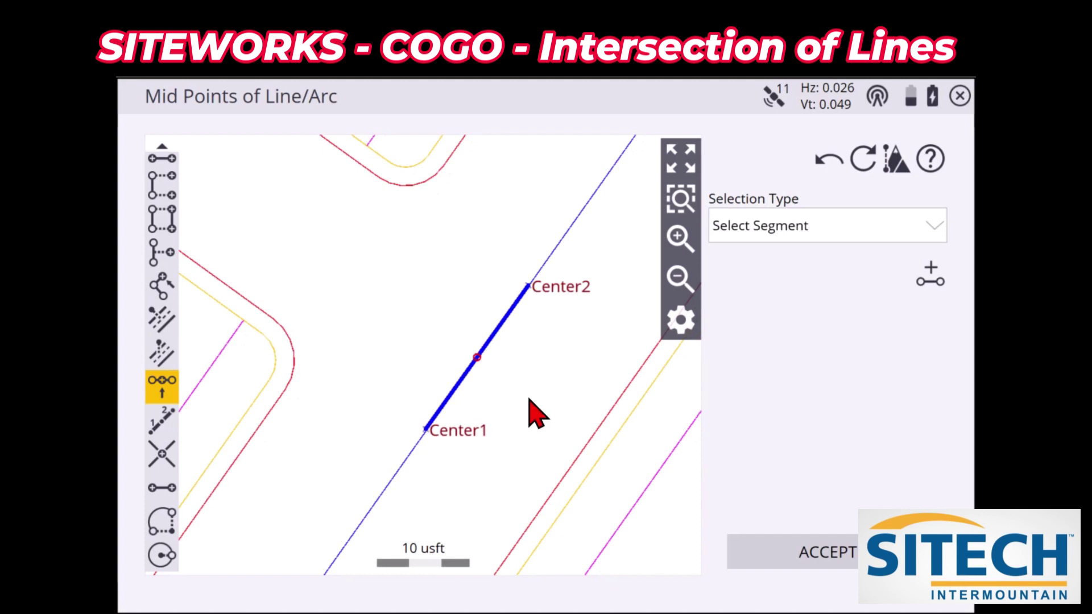
left_click(803, 549)
- Rename the midpoint from Center3 to 'Center of exit' and save it
double_click(545, 203)
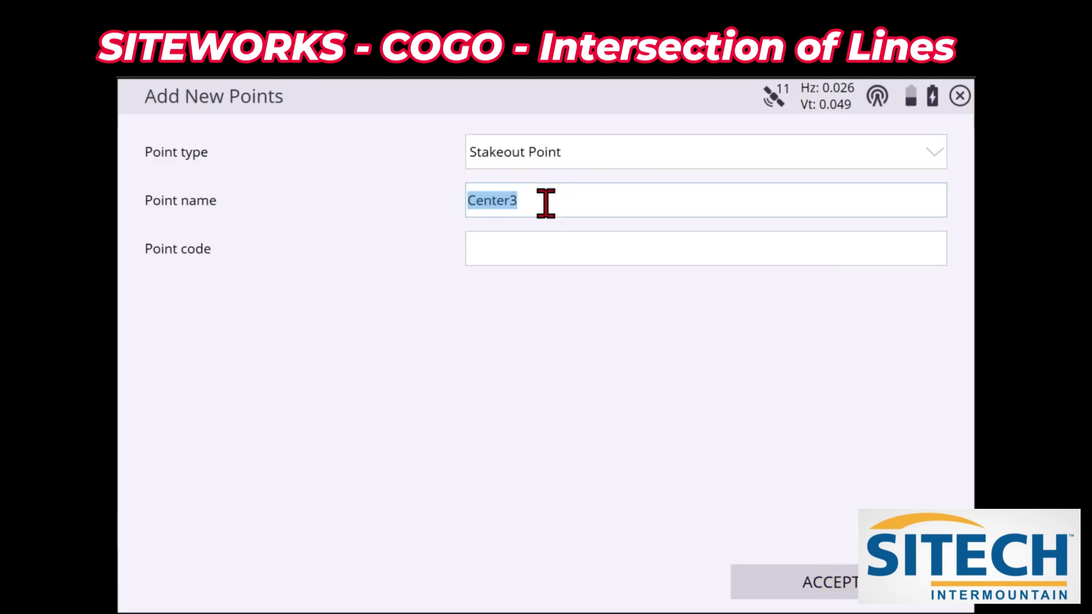
type("C")
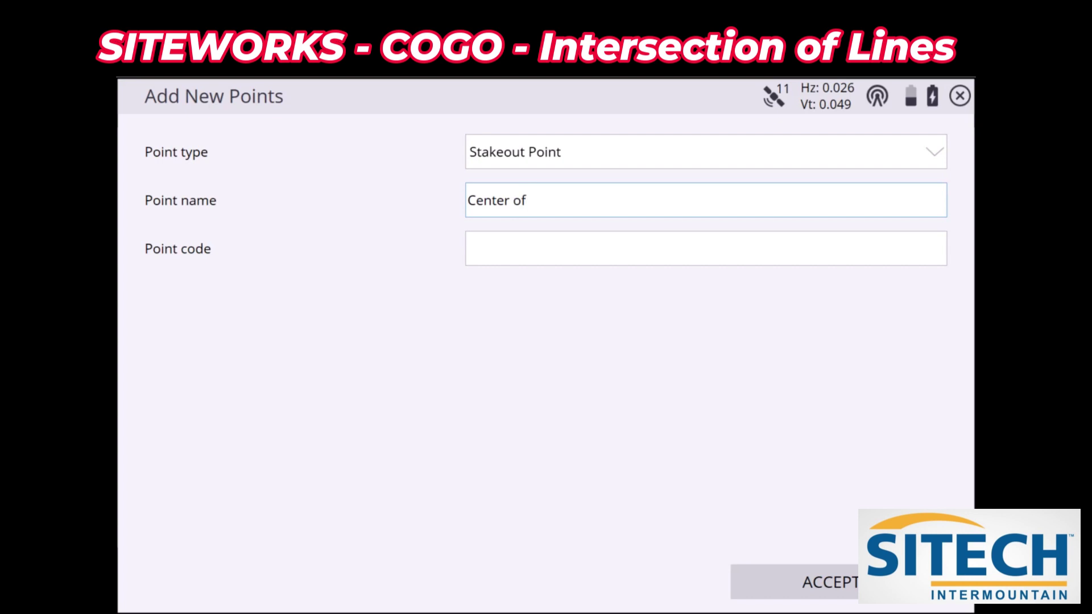
left_click(819, 583)
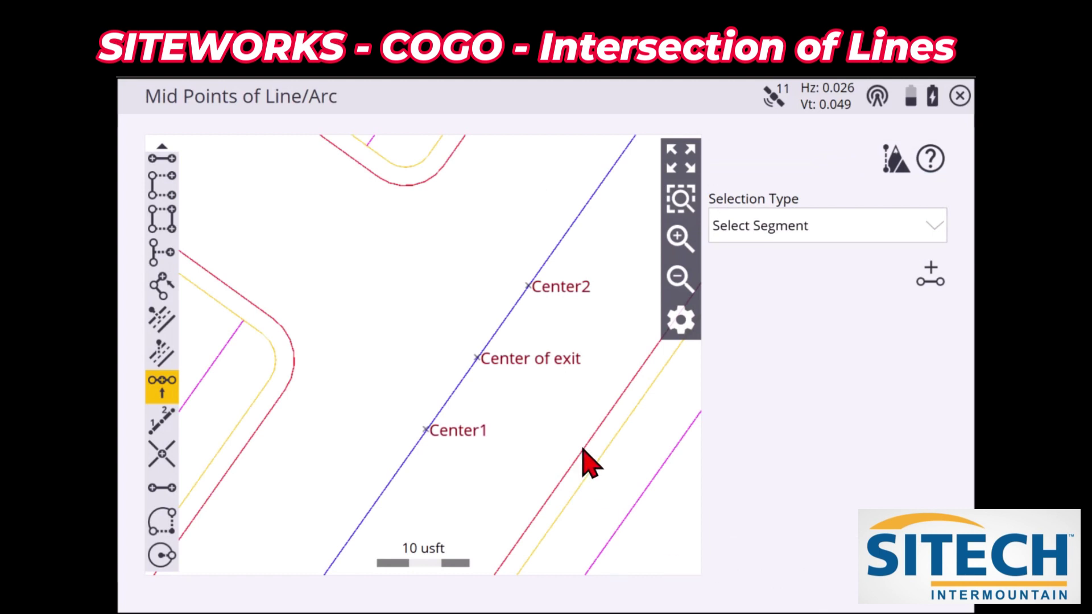
- Delete the helper points Center1 and Center2 with Delete Point/Line
left_click_drag(585, 463, 605, 446)
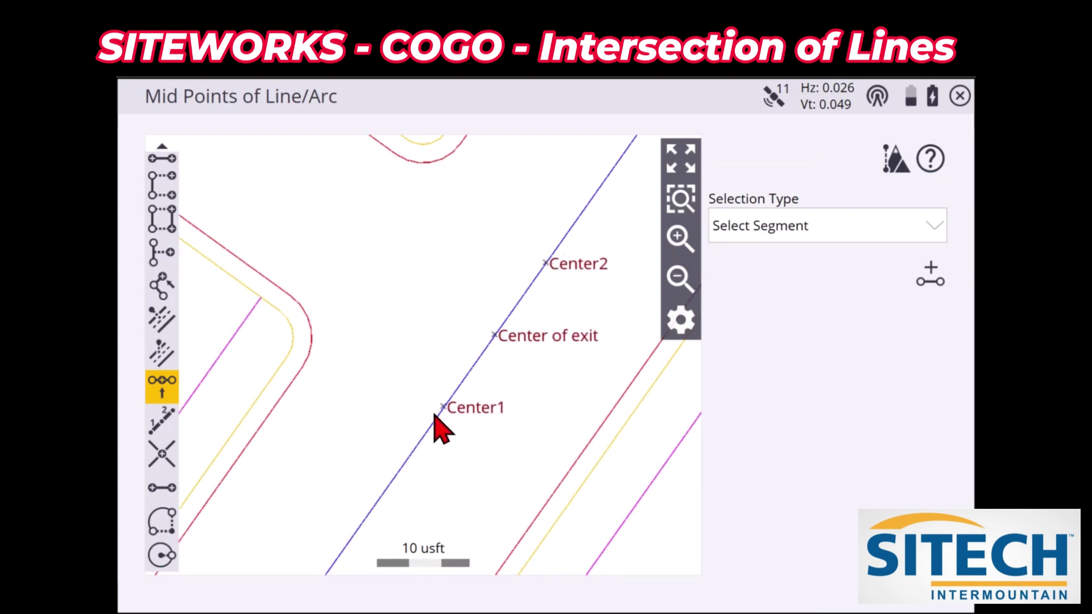
scroll(165, 352, "up", 3)
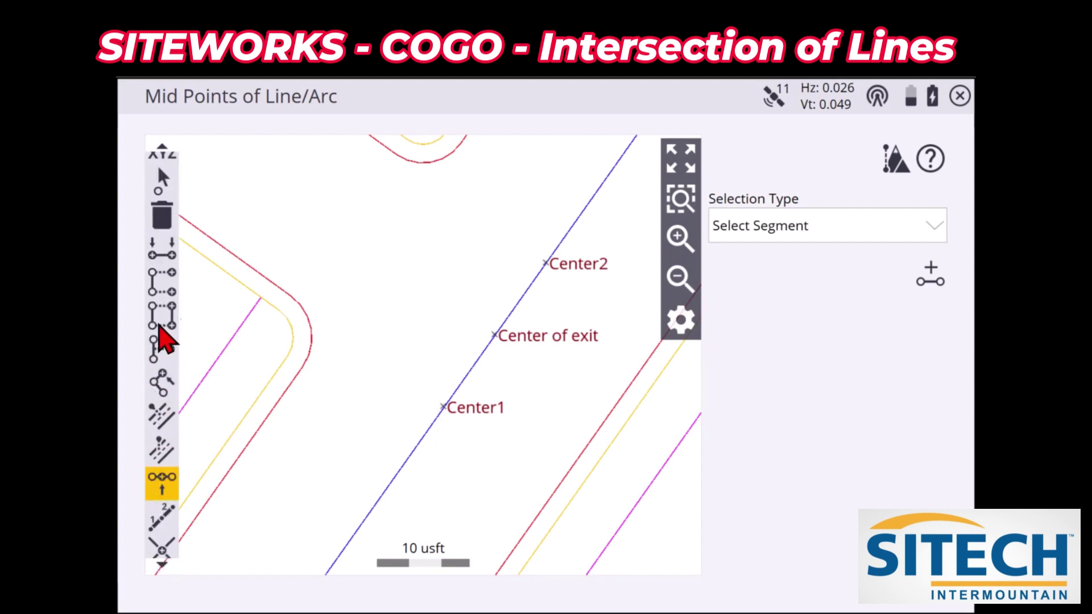
left_click(164, 270)
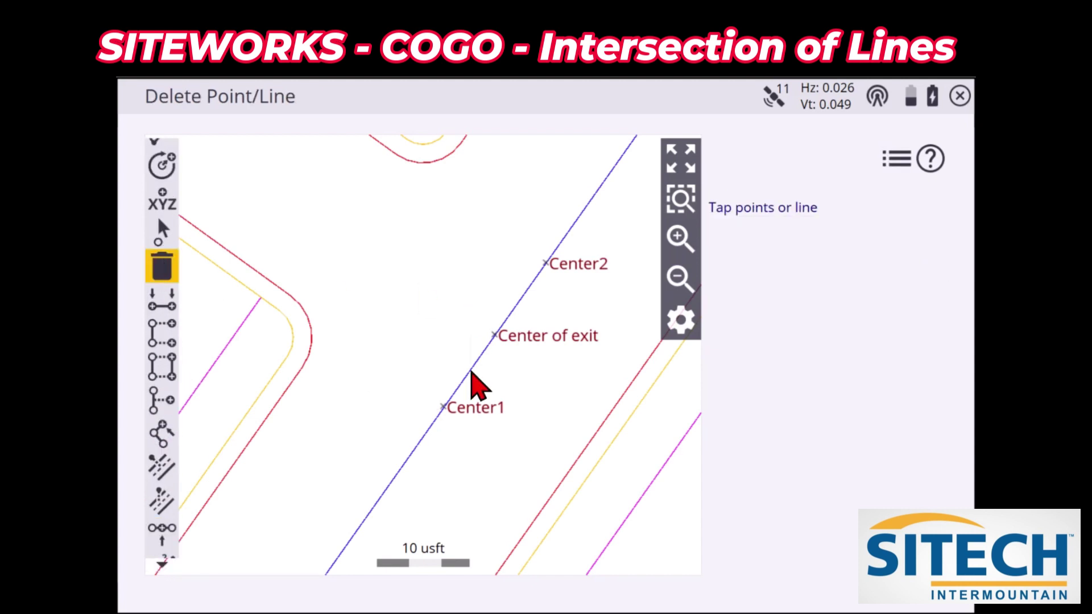
left_click(443, 407)
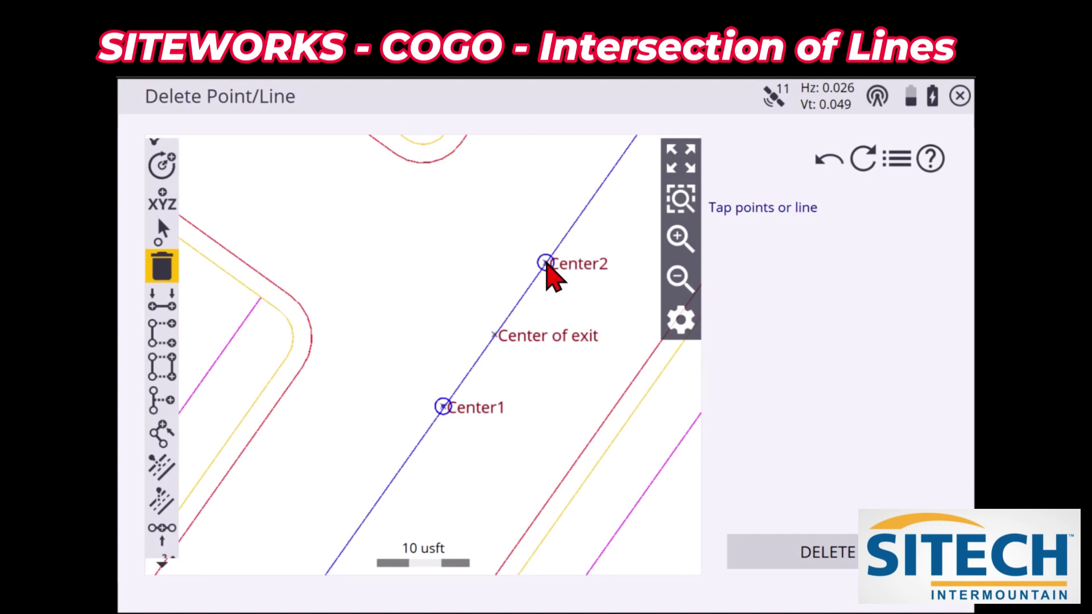
left_click(787, 563)
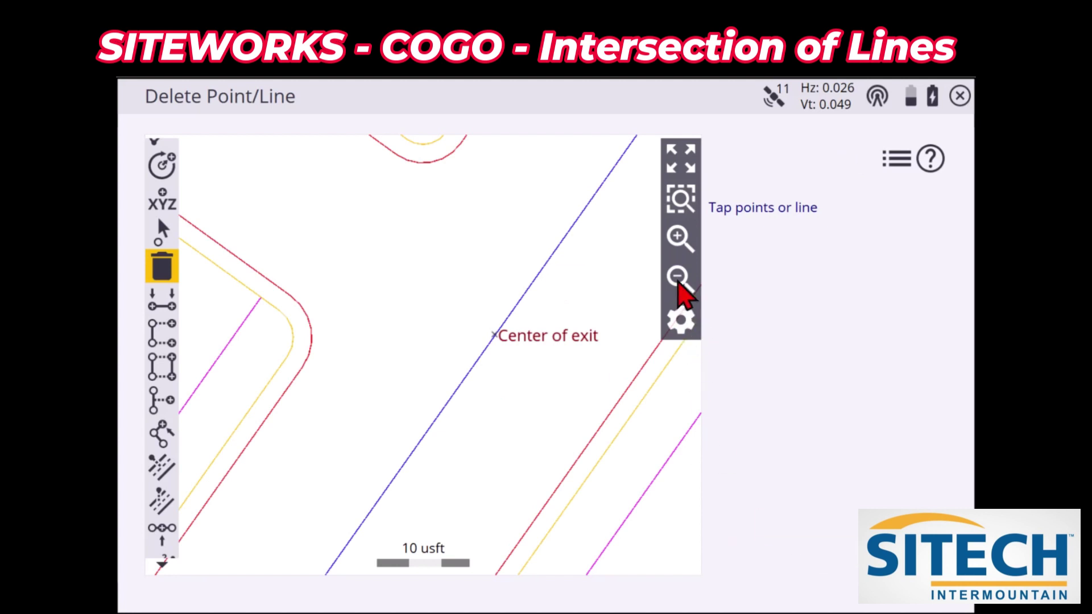
left_click(678, 279)
- Back on the measuring map, start staking out 'Center of exit'
left_click(959, 96)
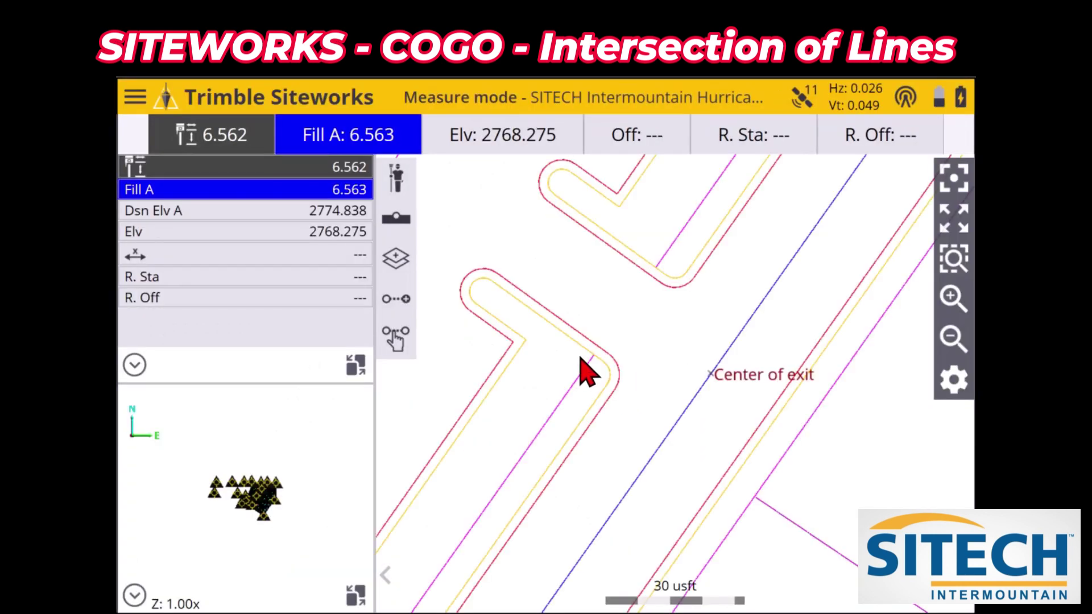
left_click(644, 330)
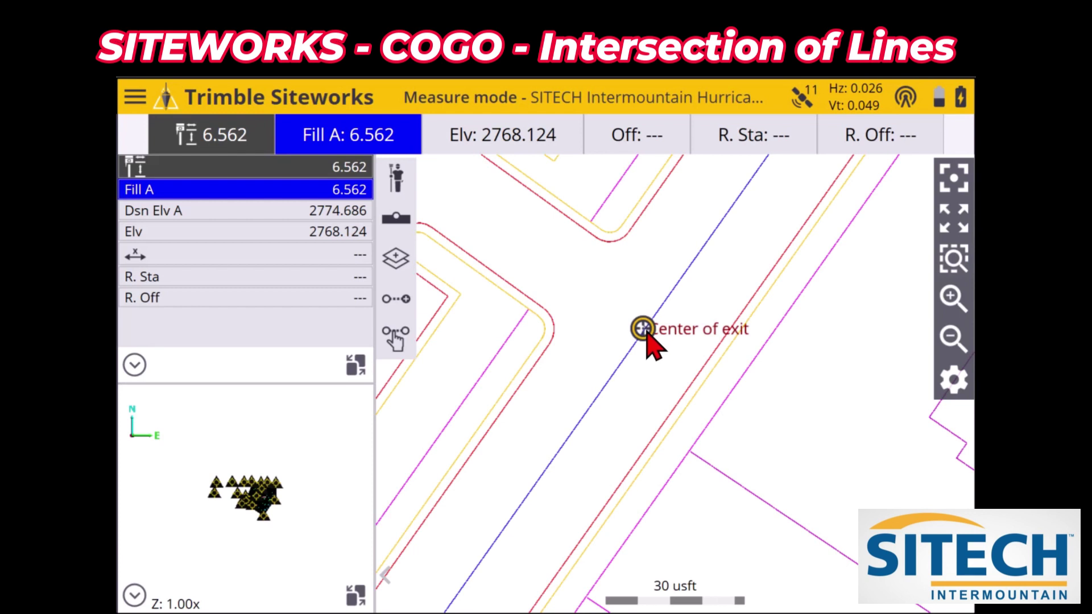
left_click(646, 335)
left_click(398, 359)
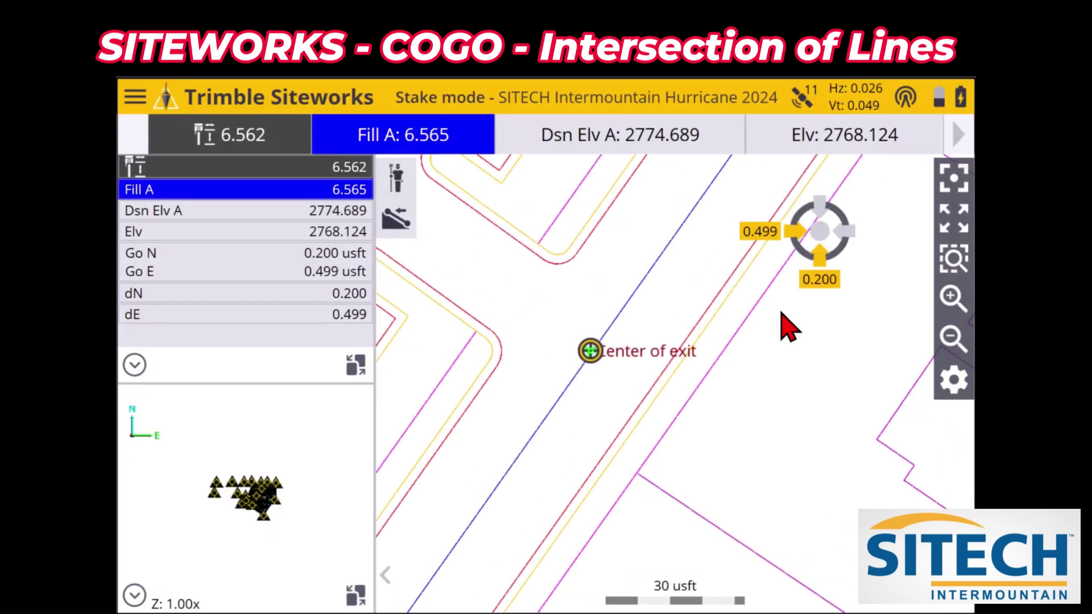
left_click(953, 298)
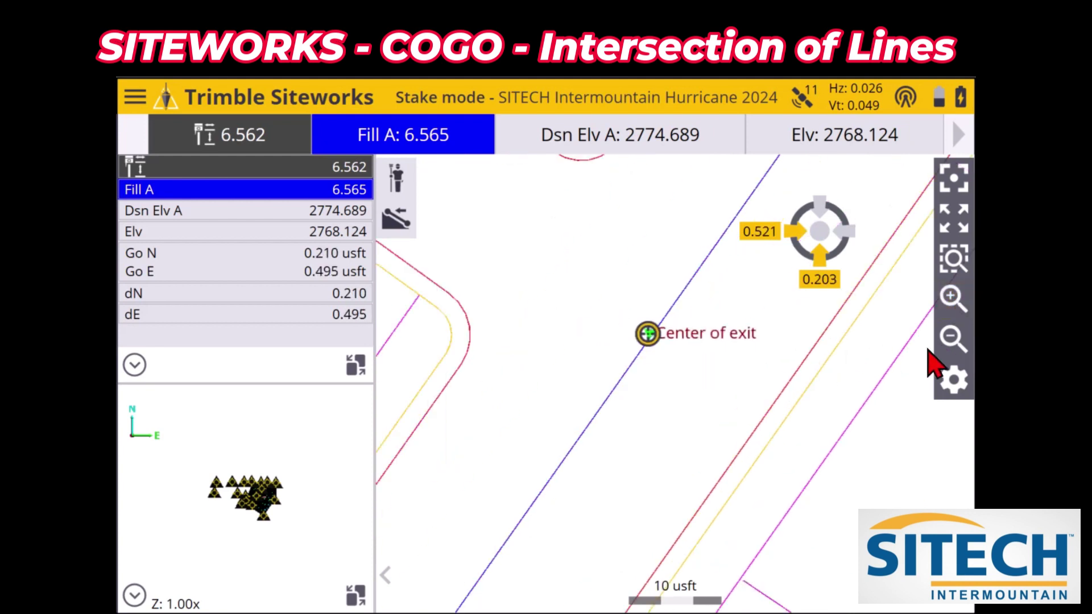
left_click(952, 339)
left_click(949, 344)
left_click_drag(591, 464, 663, 378)
left_click_drag(639, 456, 638, 378)
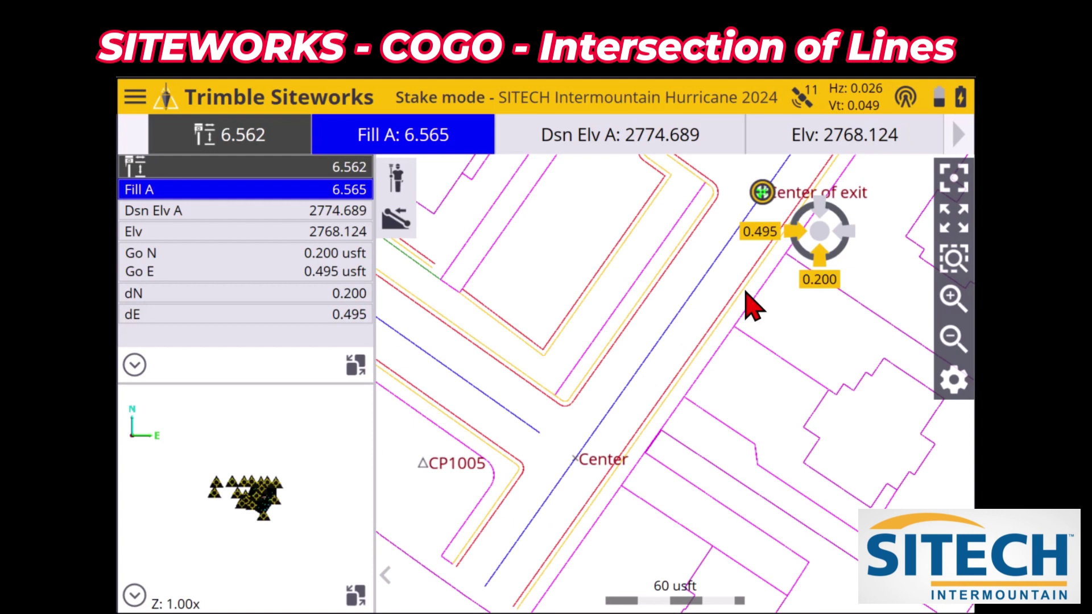
left_click_drag(629, 422, 617, 452)
left_click_drag(671, 398, 648, 416)
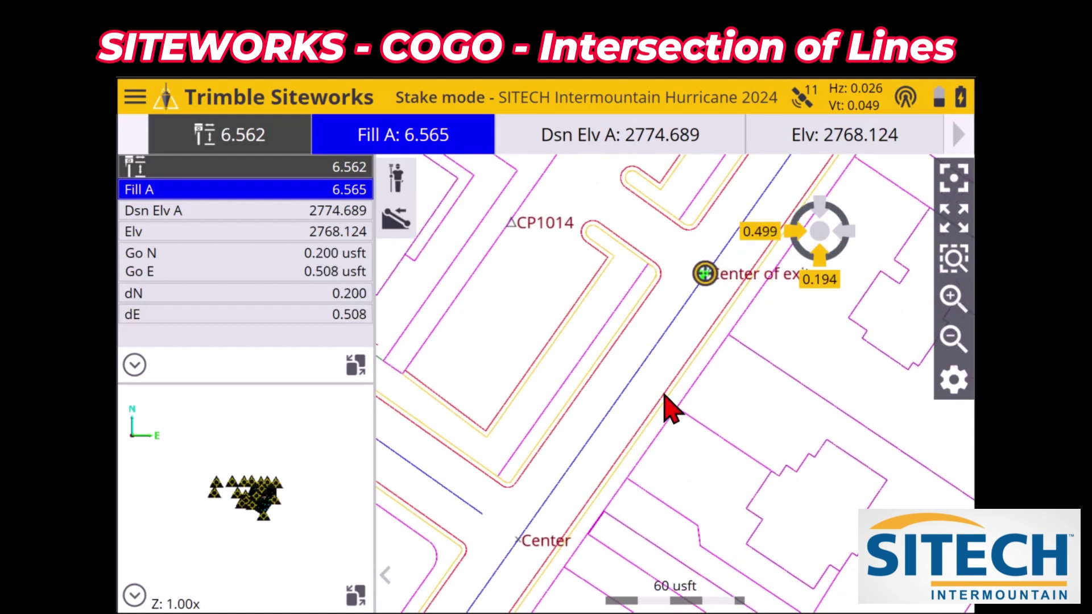
left_click_drag(670, 410, 699, 393)
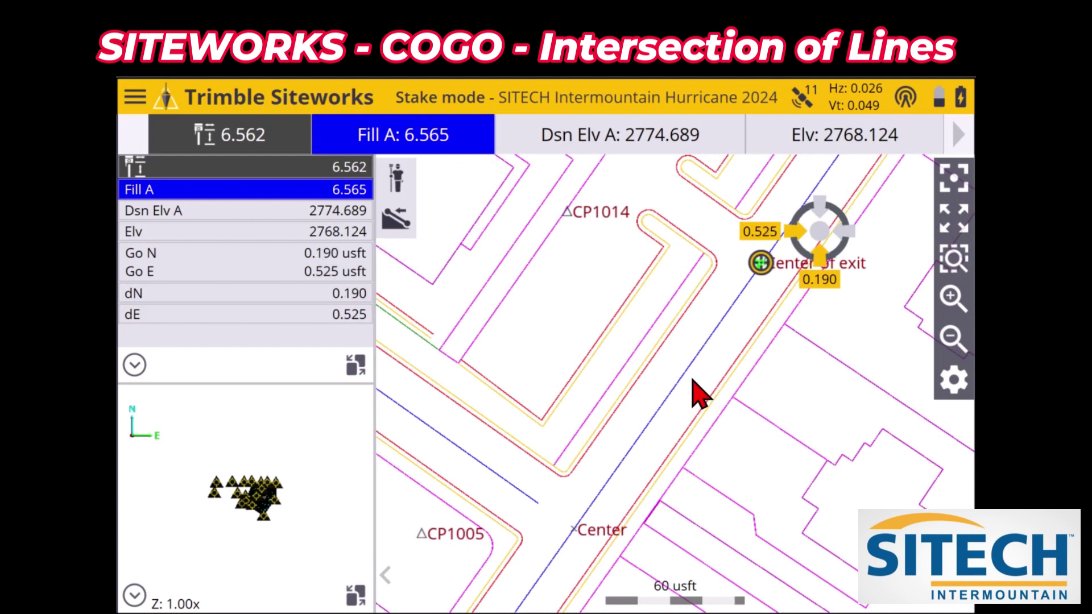